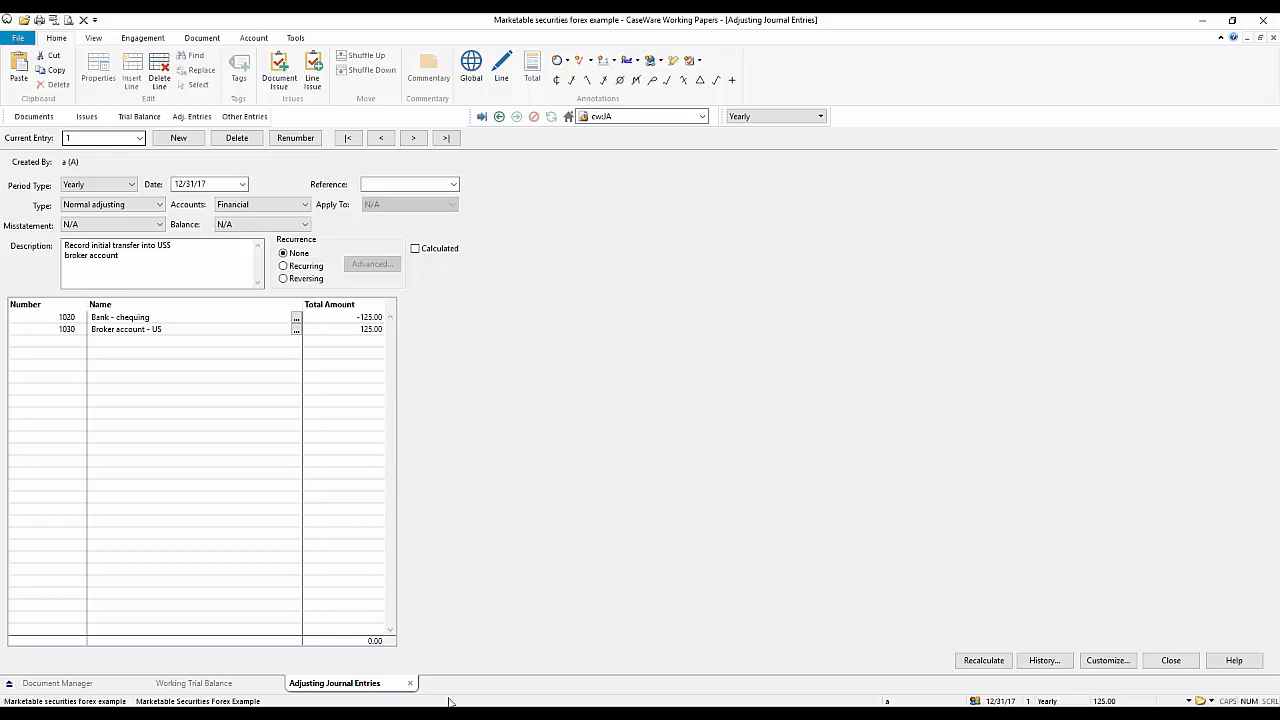
Switch to the US$ broker marketable securities working paper in CaseView and mark the broker account as being in a foreign currency
{"action": "mouse_move", "coordinate": [450, 710]}
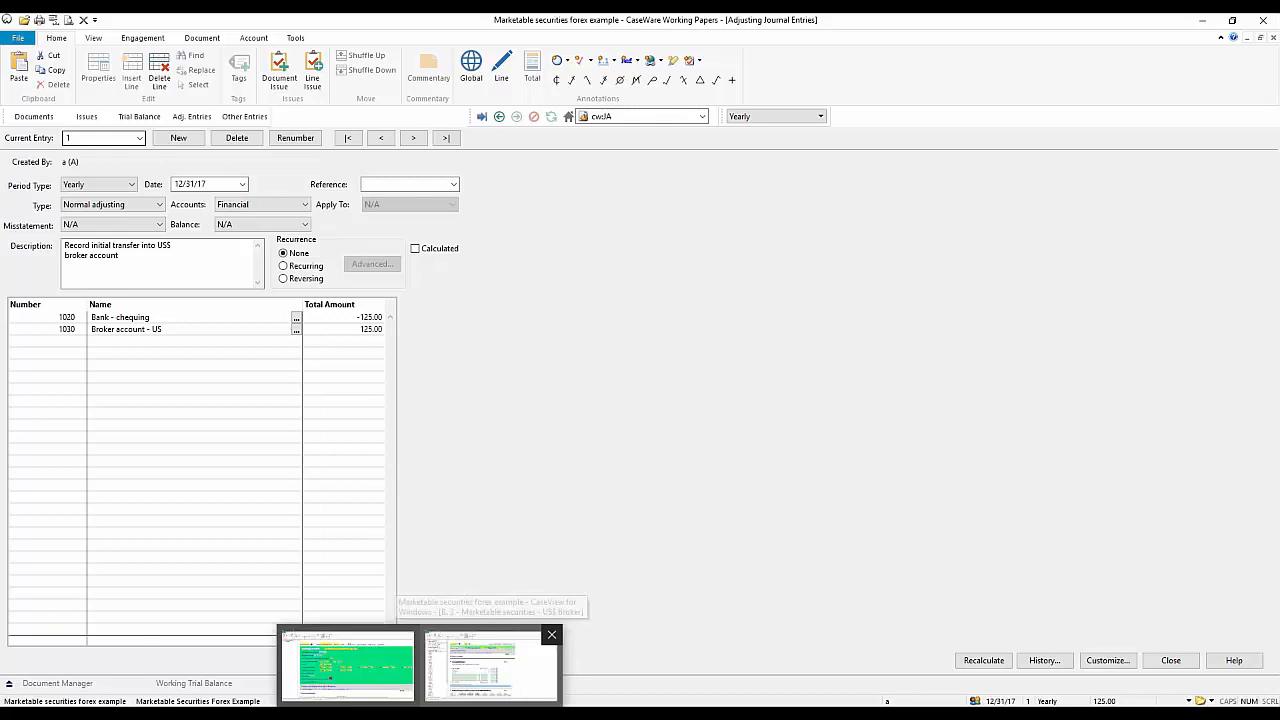
{"action": "left_click", "coordinate": [490, 665]}
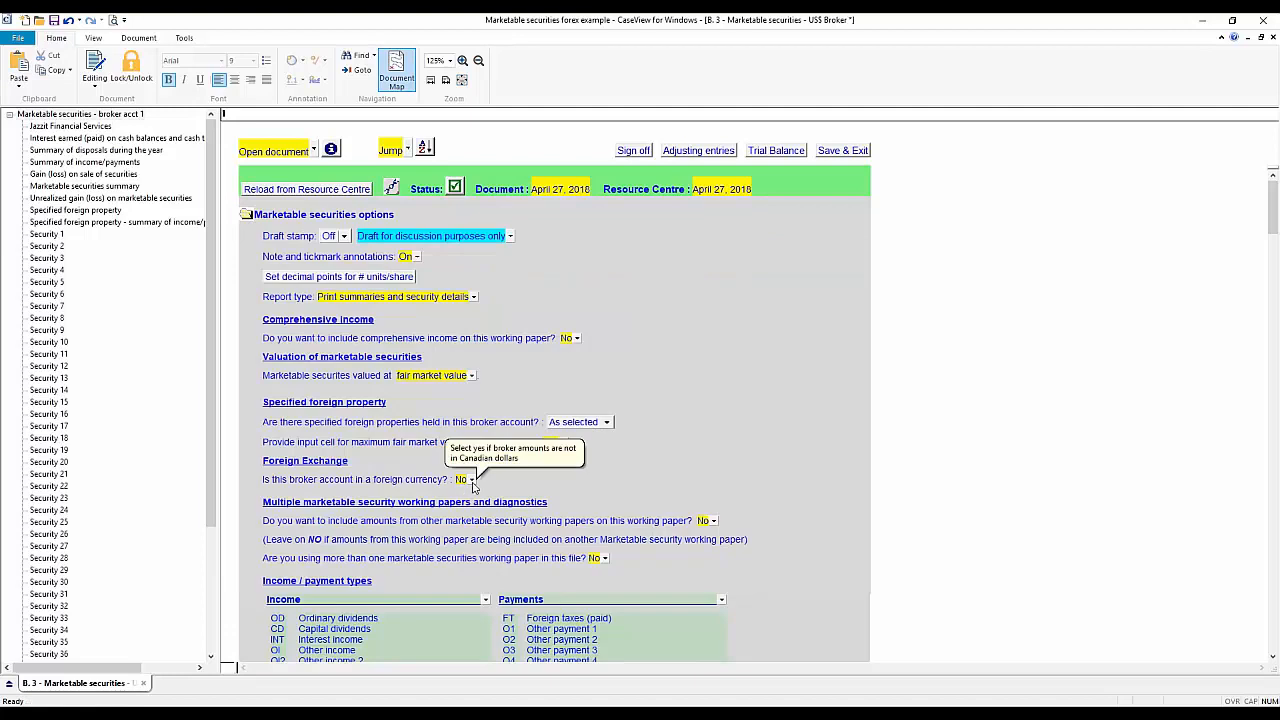
{"action": "left_click", "coordinate": [473, 483]}
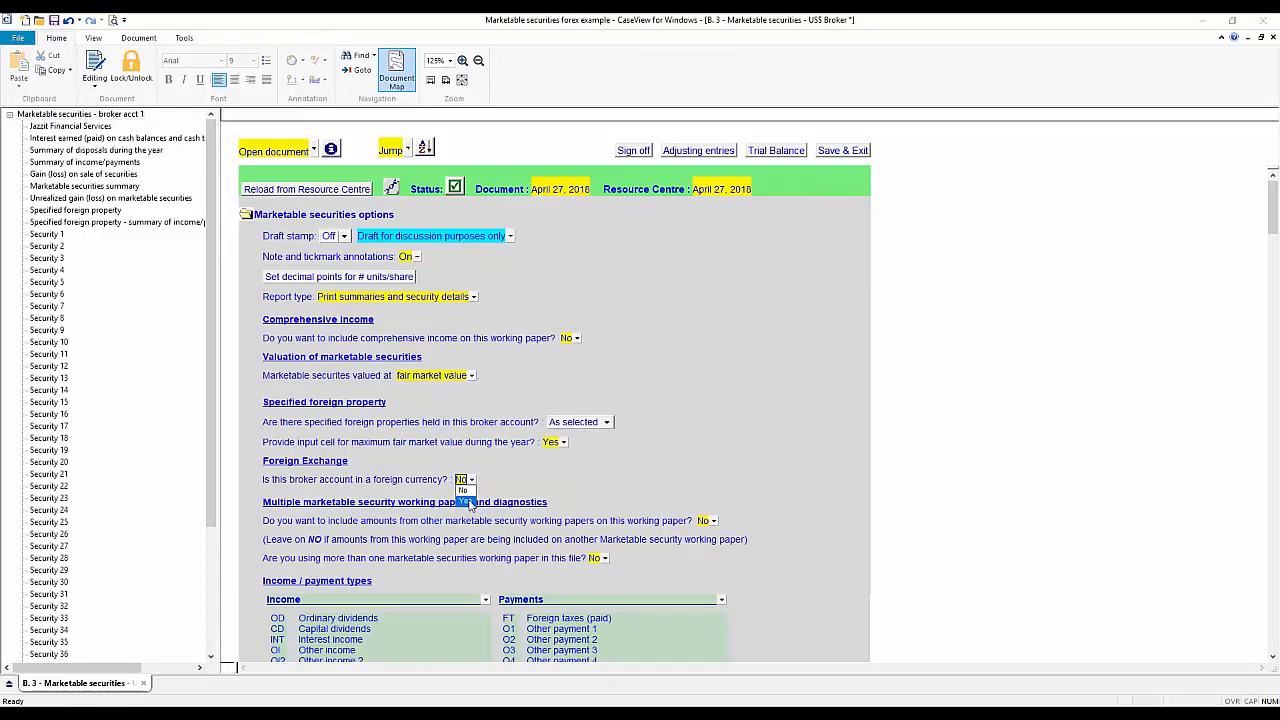
{"action": "left_click", "coordinate": [468, 502]}
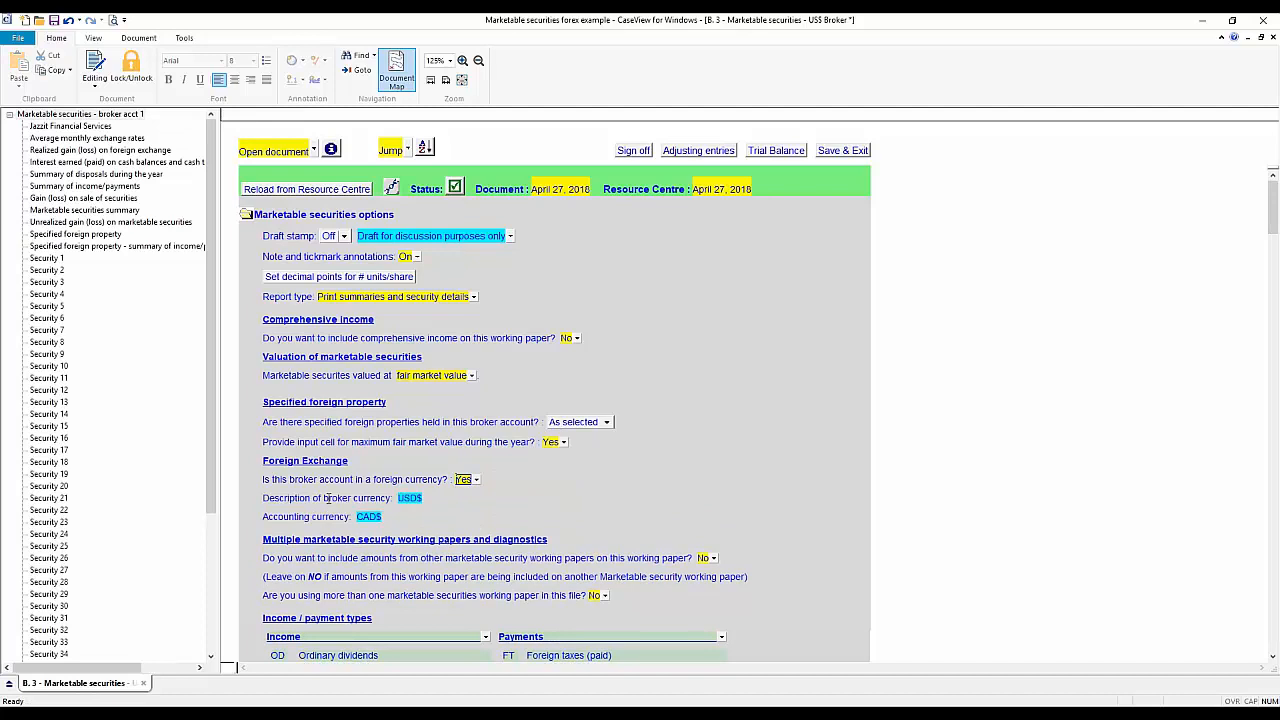
{"action": "left_click", "coordinate": [410, 498]}
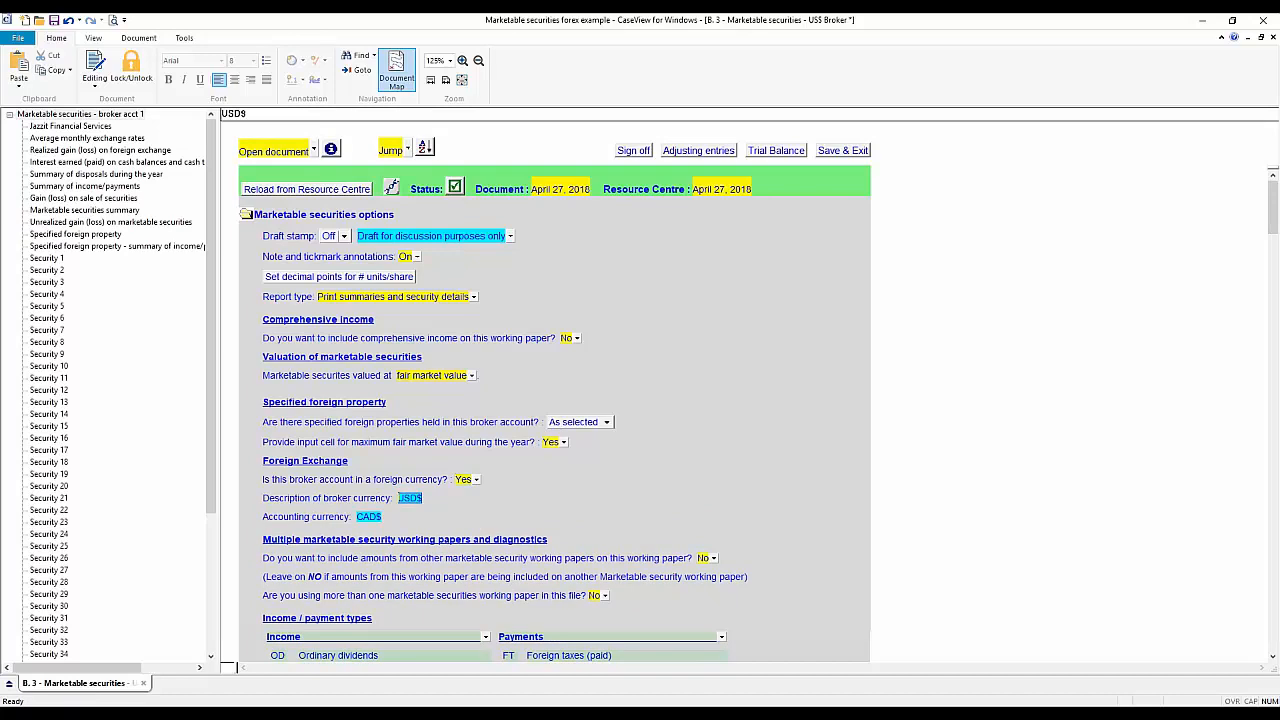
{"action": "left_click", "coordinate": [365, 517]}
In the average monthly exchange rates section, set the closing spot rate to 1.25, January to 1.25 and February to 1.1
{"action": "left_click", "coordinate": [110, 139]}
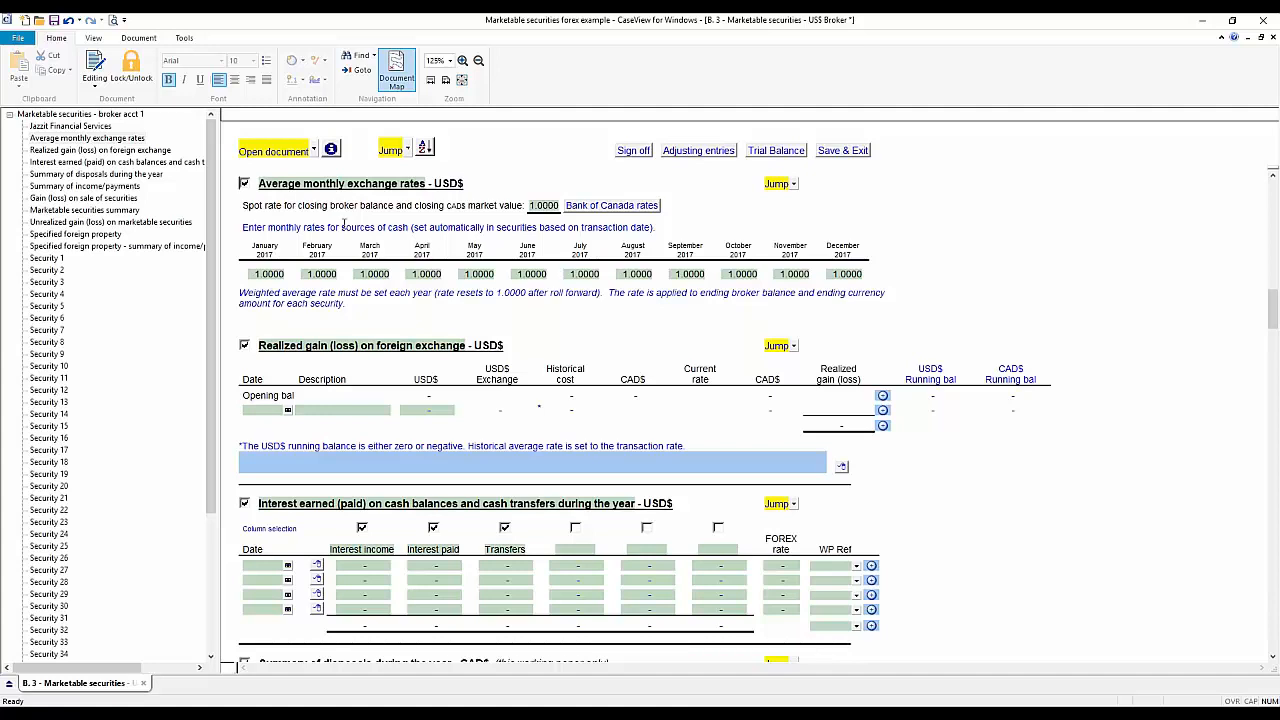
{"action": "left_click", "coordinate": [543, 206]}
{"action": "type", "text": "1.25"}
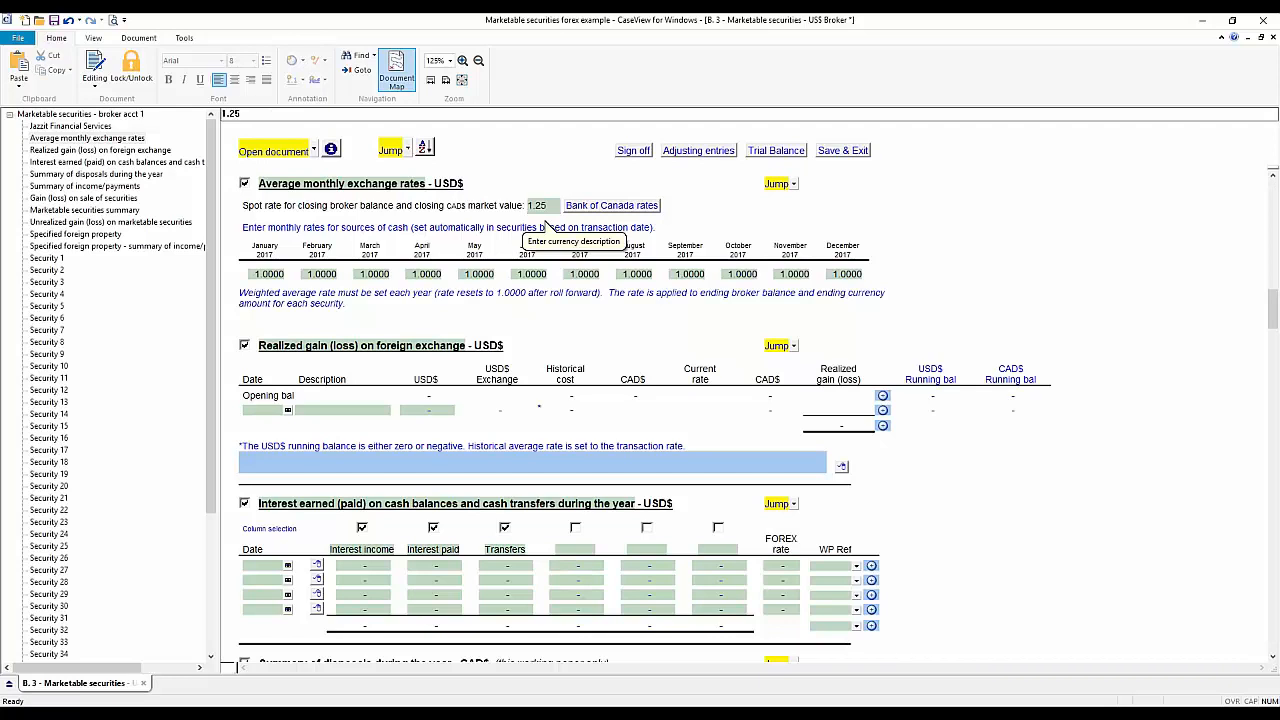
{"action": "key", "text": "Tab"}
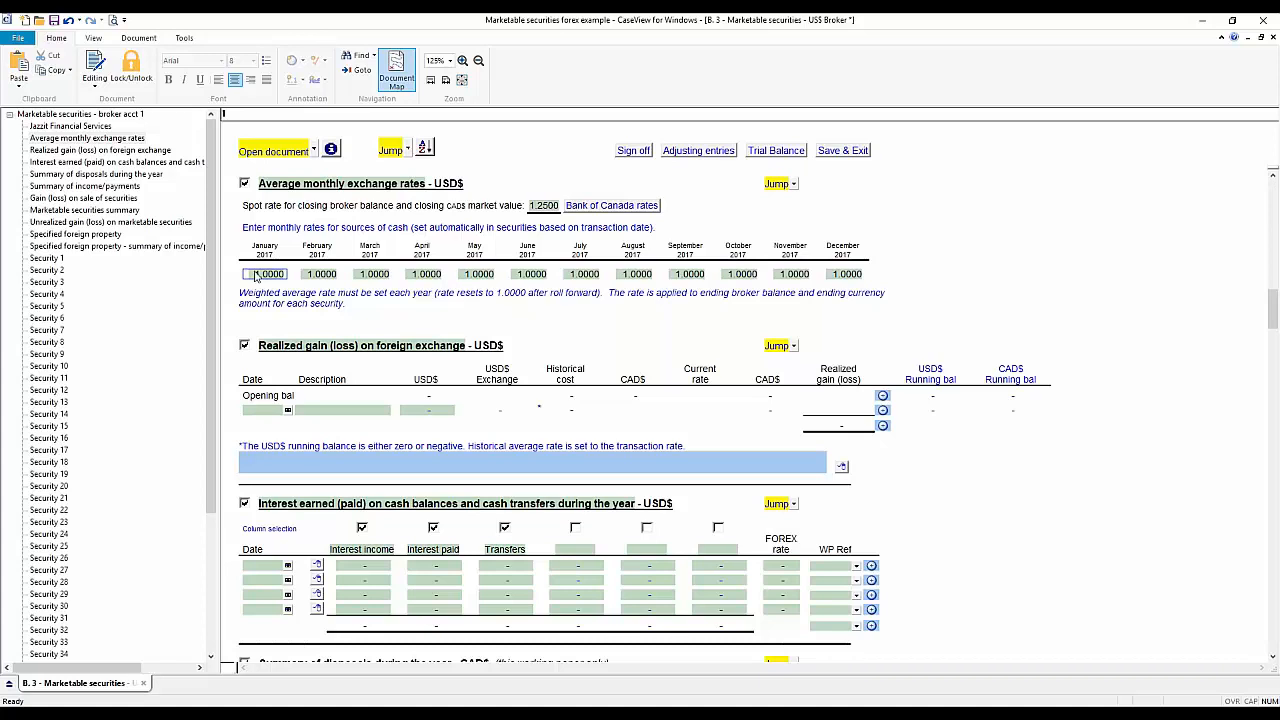
{"action": "type", "text": "1.2"}
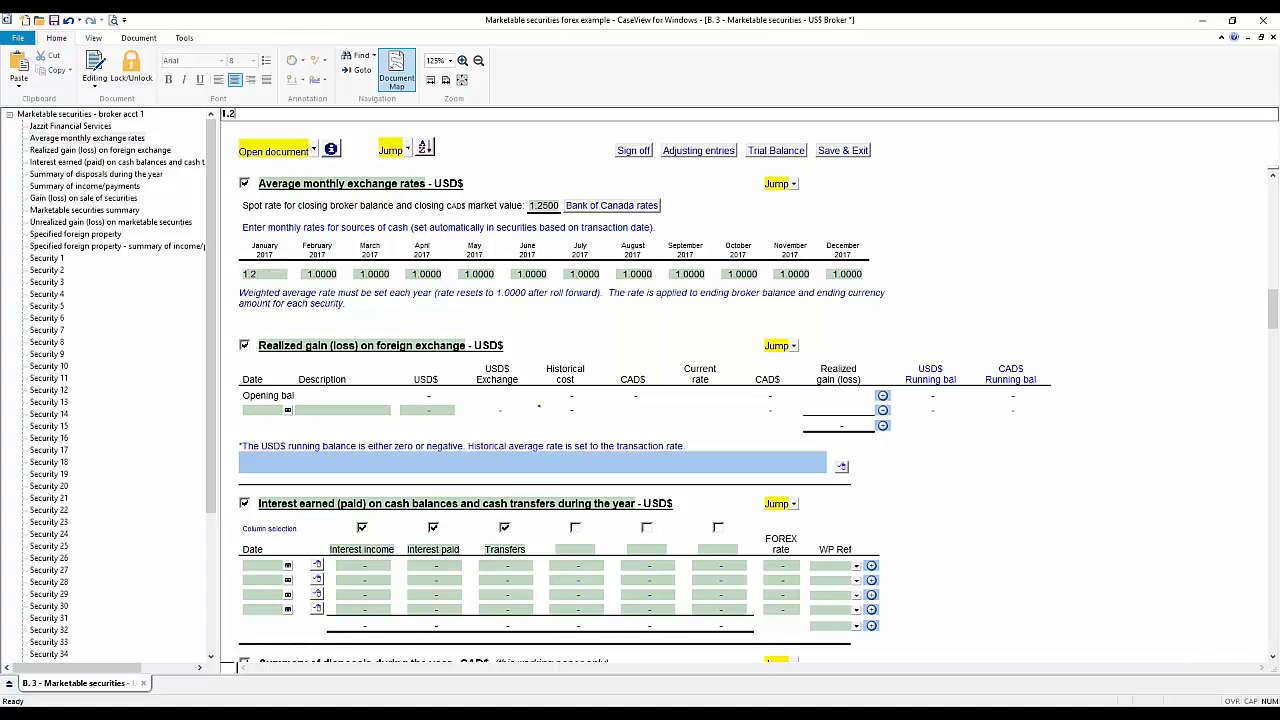
{"action": "key", "text": "Tab"}
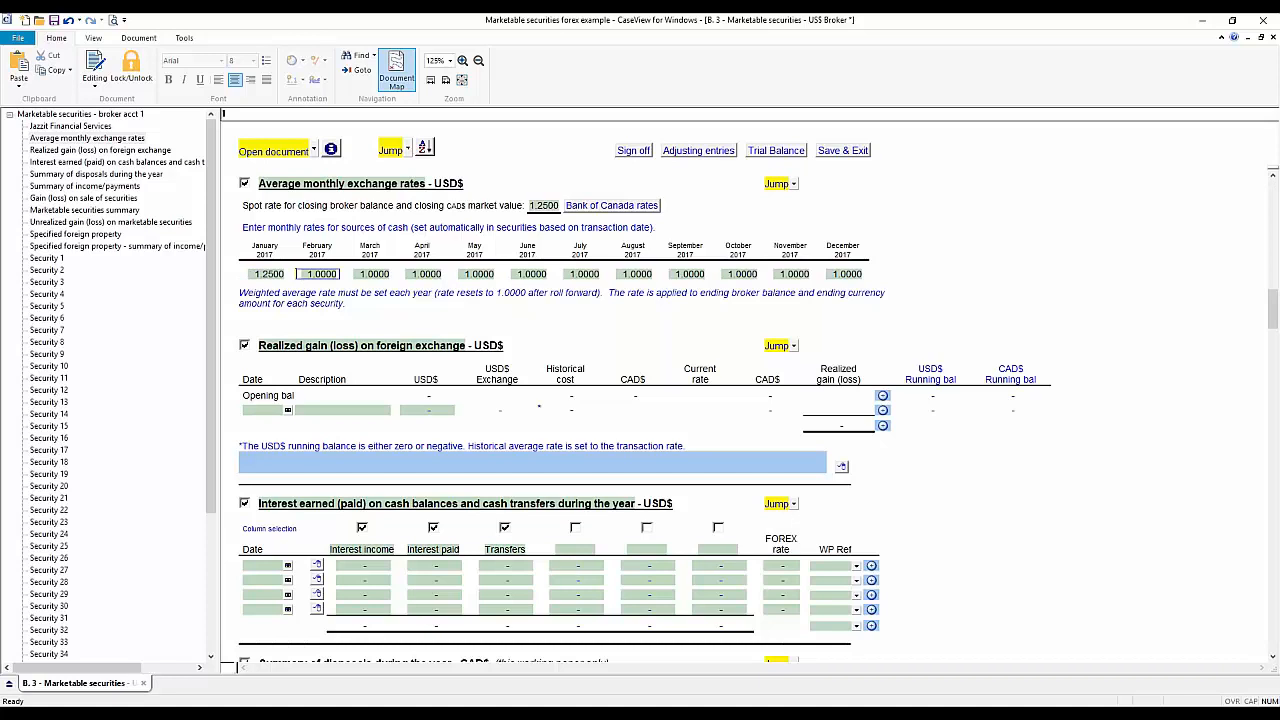
{"action": "type", "text": "1.1"}
{"action": "key", "text": "Tab"}
Date the first line of the interest earned and cash transfers section January 1, 2017
{"action": "scroll", "coordinate": [354, 361], "scroll_direction": "down", "scroll_amount": 1}
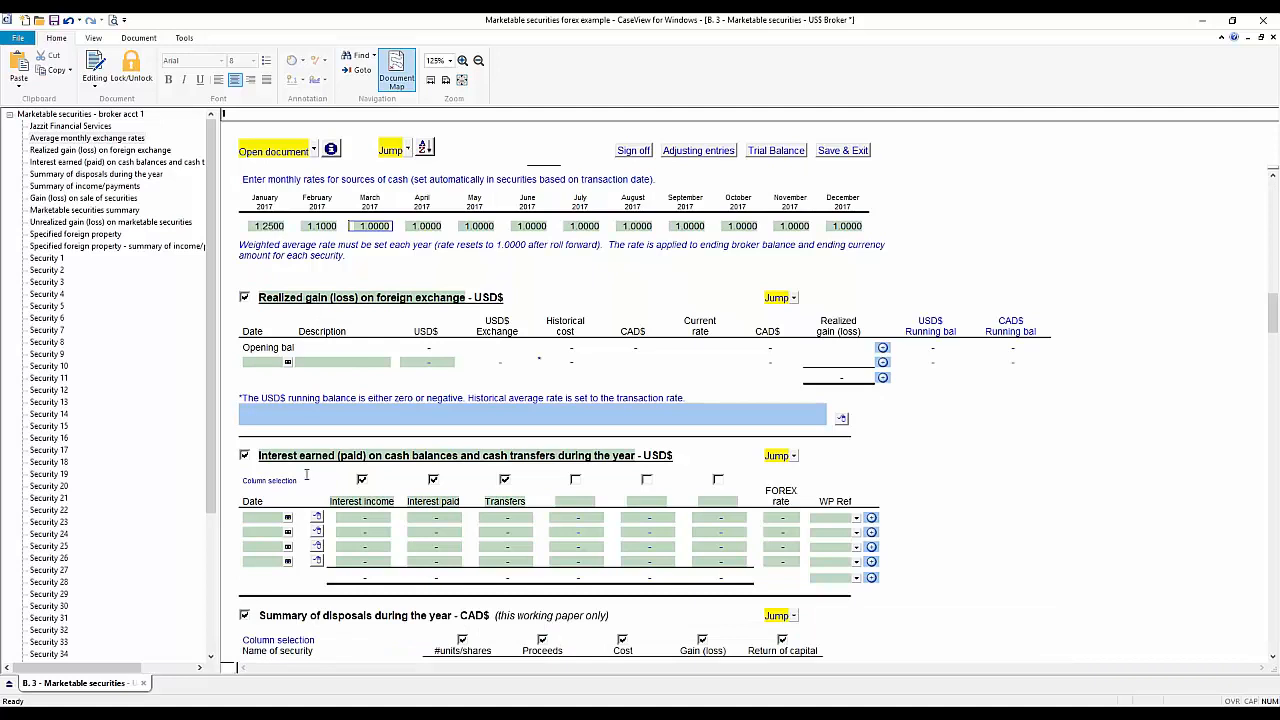
{"action": "left_click", "coordinate": [681, 455]}
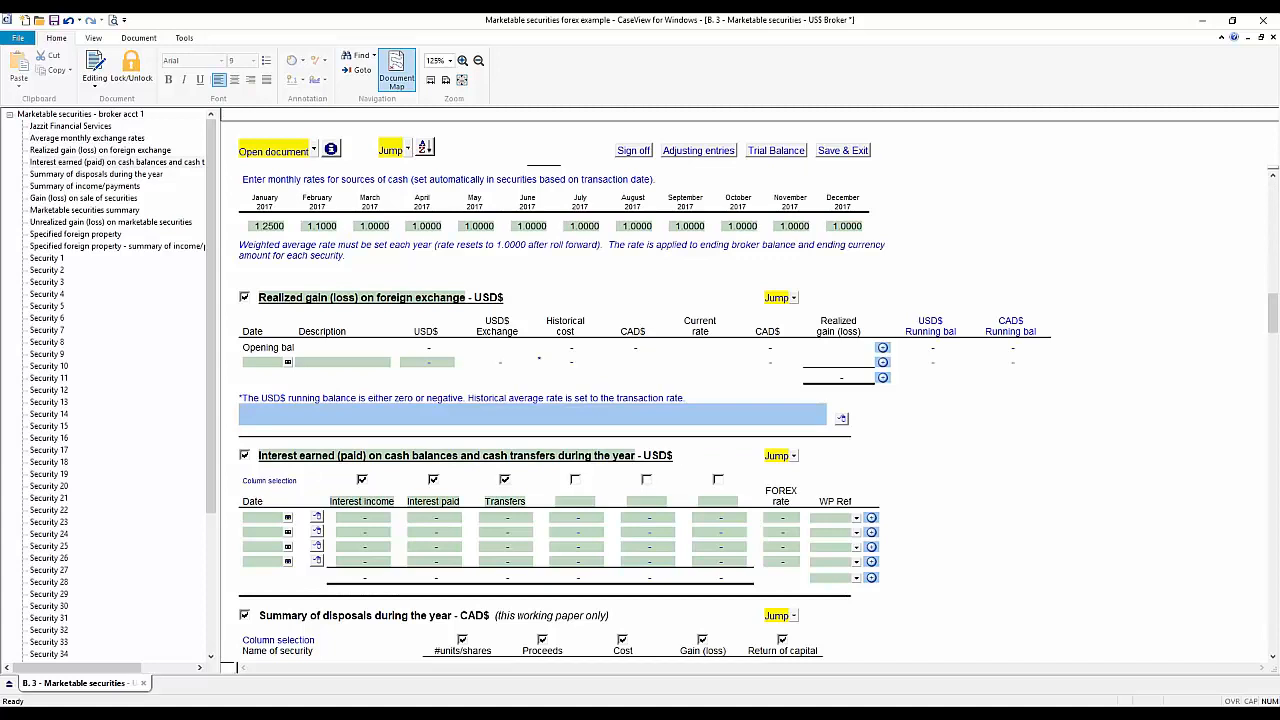
{"action": "left_click", "coordinate": [288, 517]}
{"action": "left_click", "coordinate": [220, 538]}
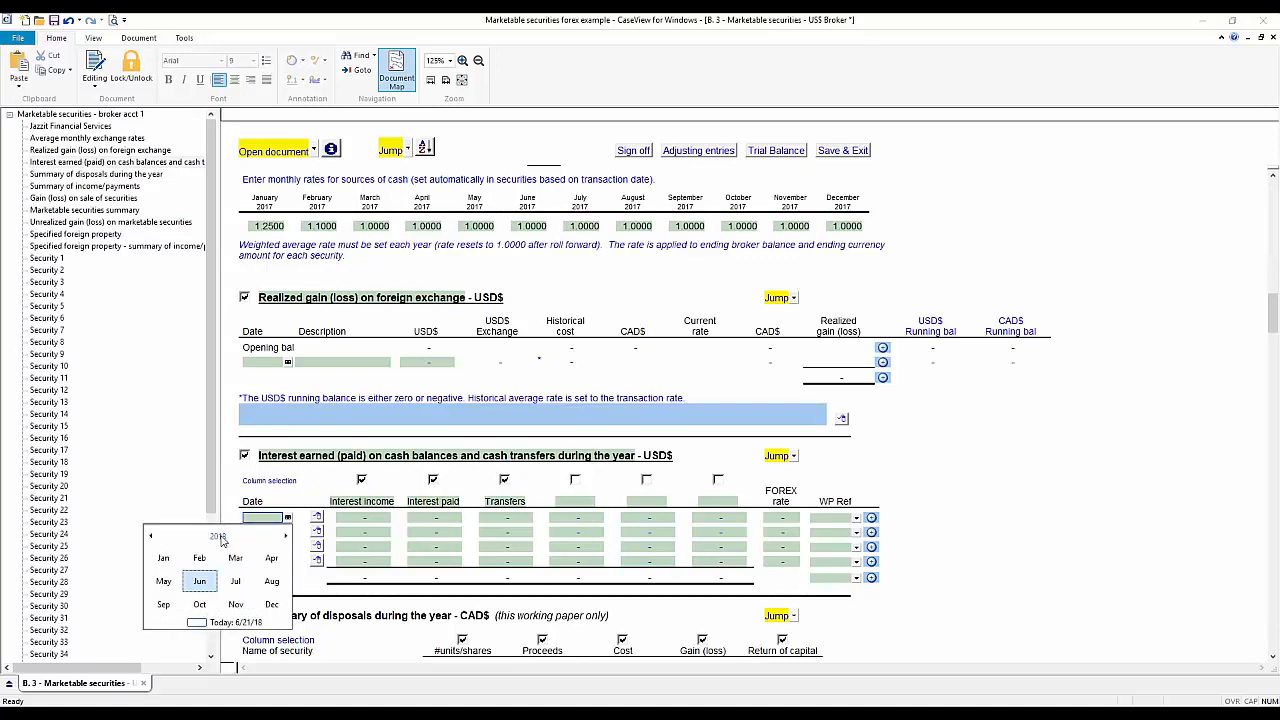
{"action": "left_click", "coordinate": [220, 537]}
{"action": "left_click", "coordinate": [163, 604]}
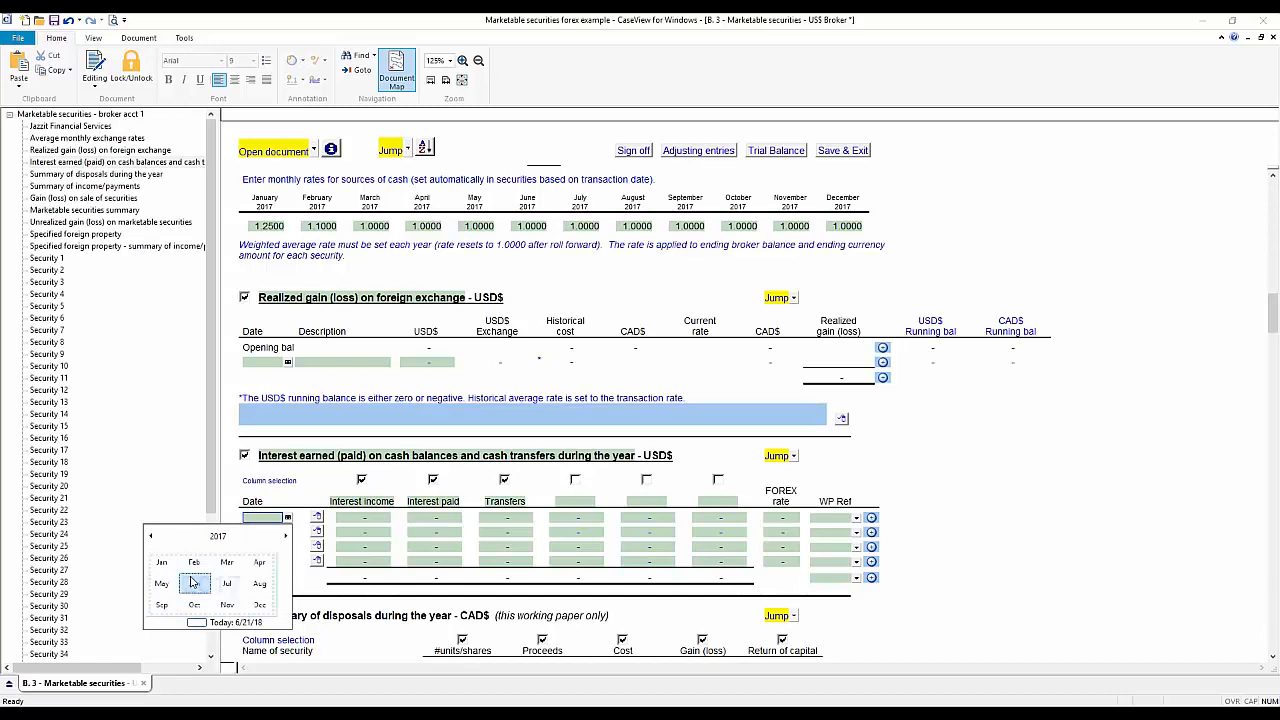
{"action": "left_click", "coordinate": [164, 558]}
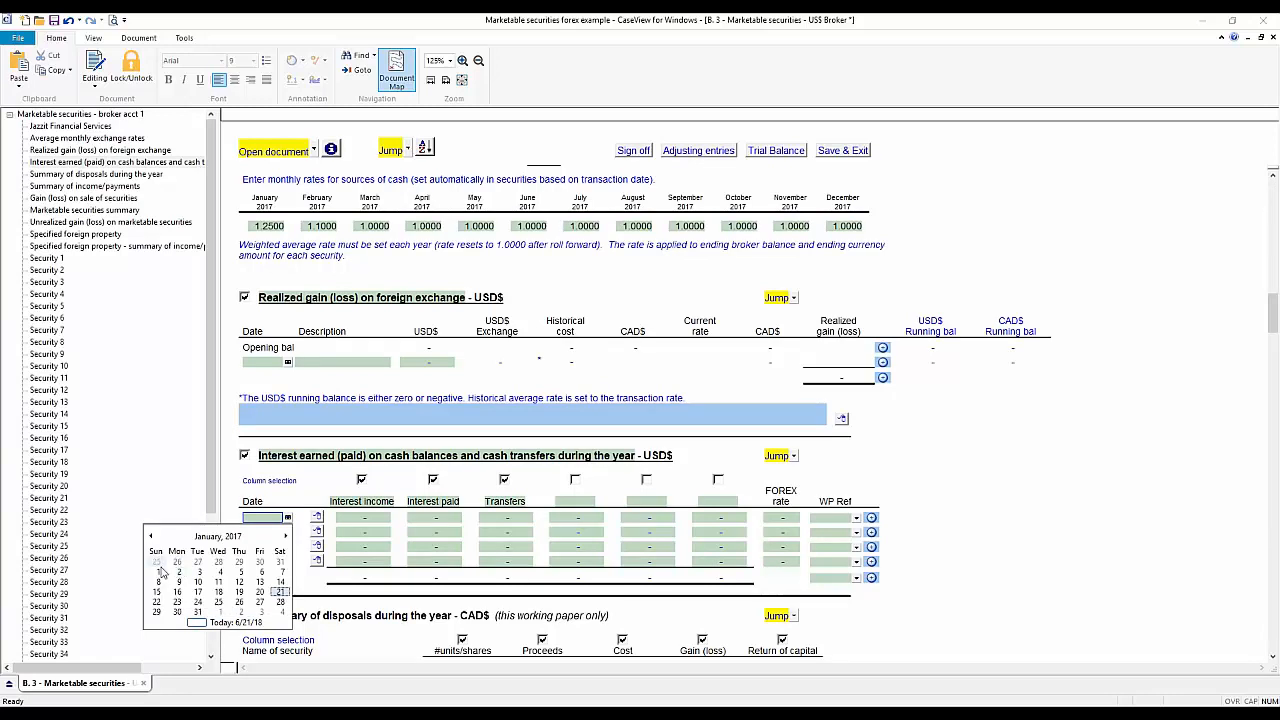
{"action": "left_click", "coordinate": [157, 571]}
Enter a transfer amount of 100 on the January 1, 2017 line of the cash transfers section
{"action": "left_click", "coordinate": [497, 532]}
{"action": "type", "text": "1"}
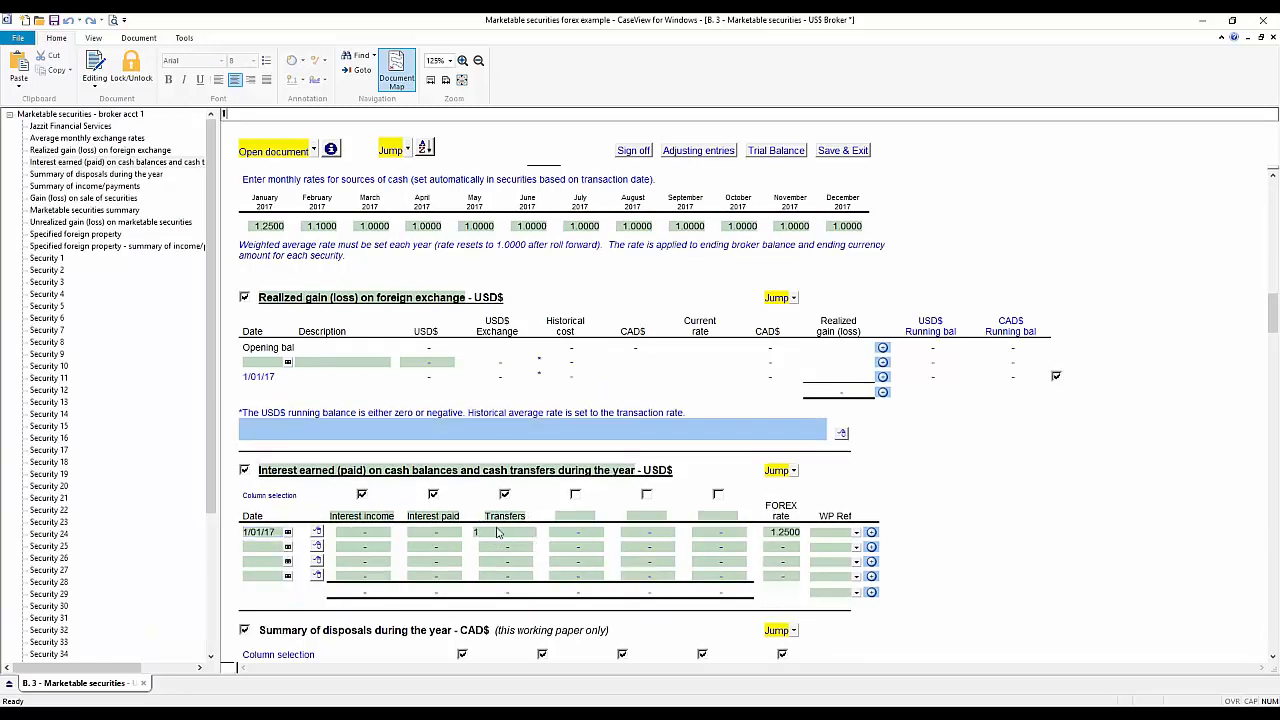
{"action": "type", "text": "00"}
{"action": "key", "text": "Tab"}
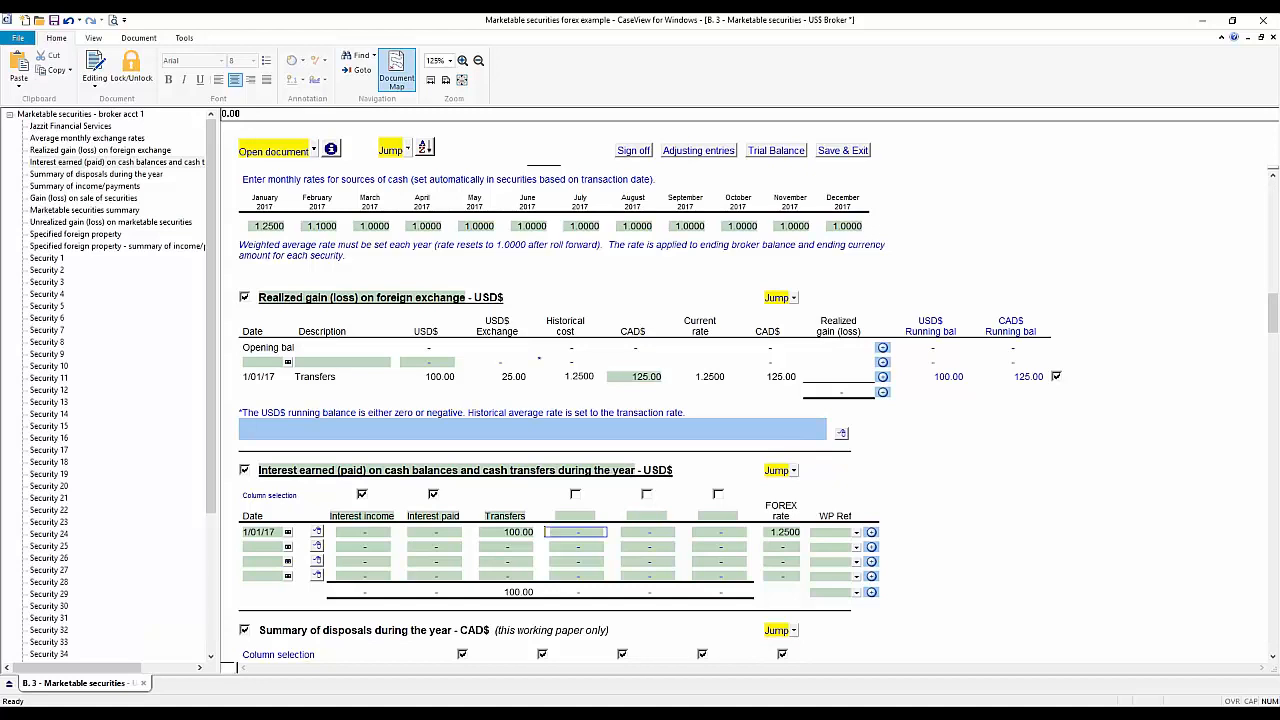
{"action": "key", "text": "Tab"}
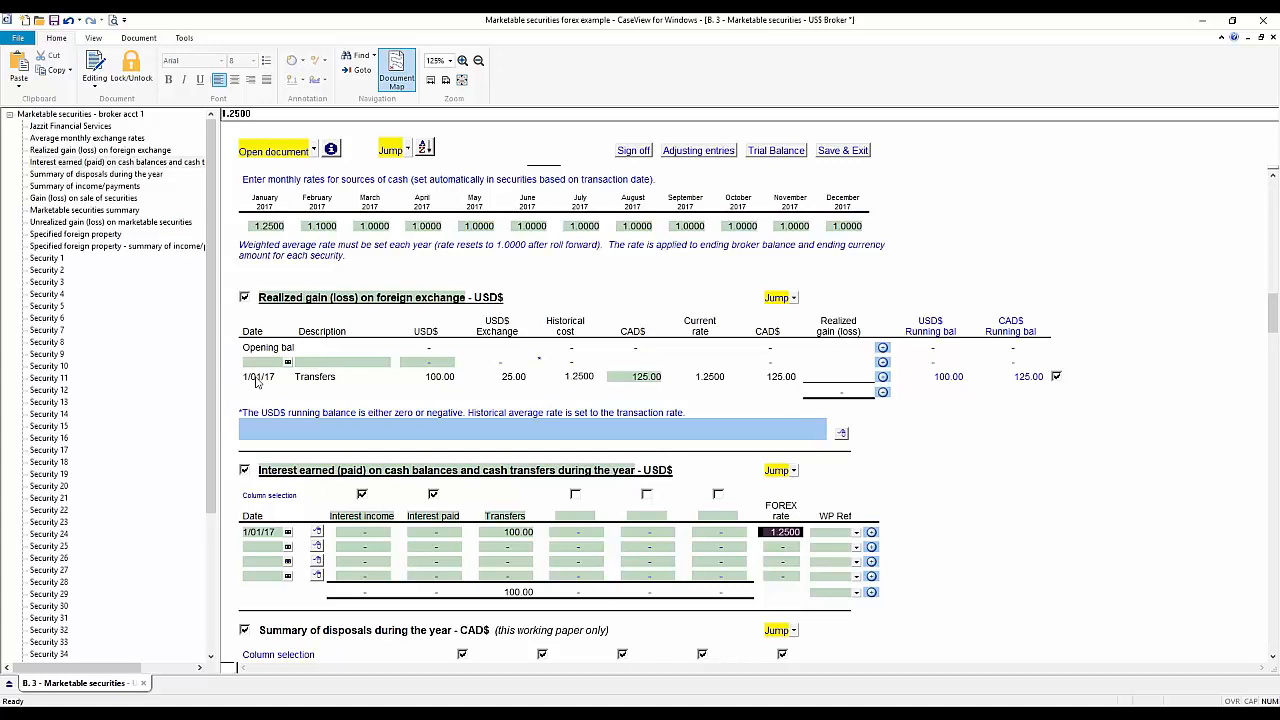
Examine the transfer line's amounts and running balances in the realized foreign exchange section, and the February exchange rate
{"action": "left_click", "coordinate": [336, 379]}
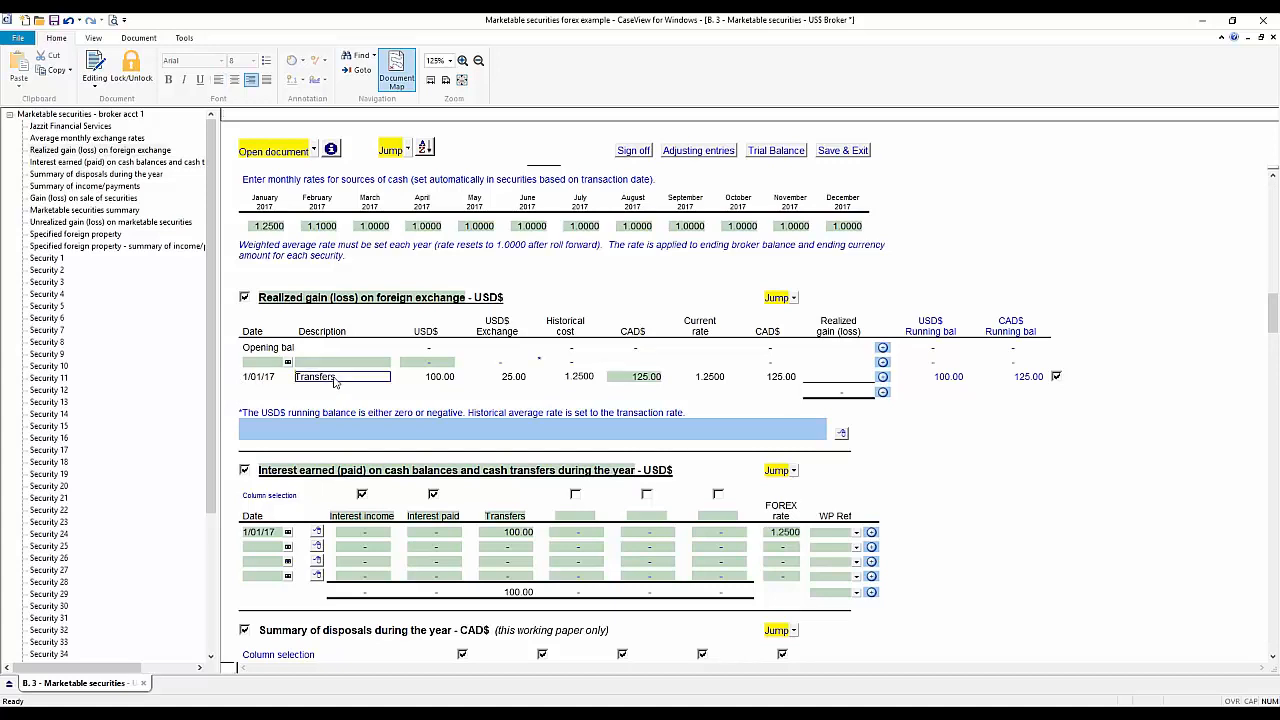
{"action": "left_click", "coordinate": [437, 379]}
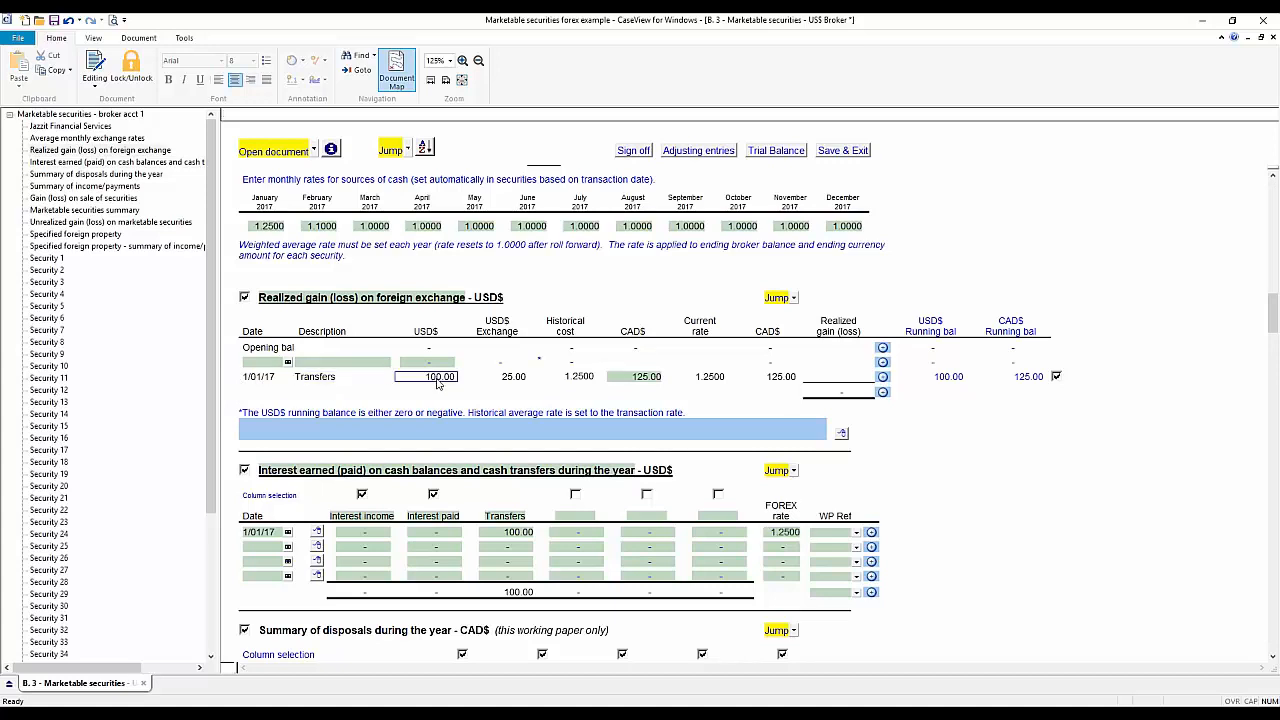
{"action": "left_click", "coordinate": [510, 380]}
{"action": "left_click", "coordinate": [615, 380]}
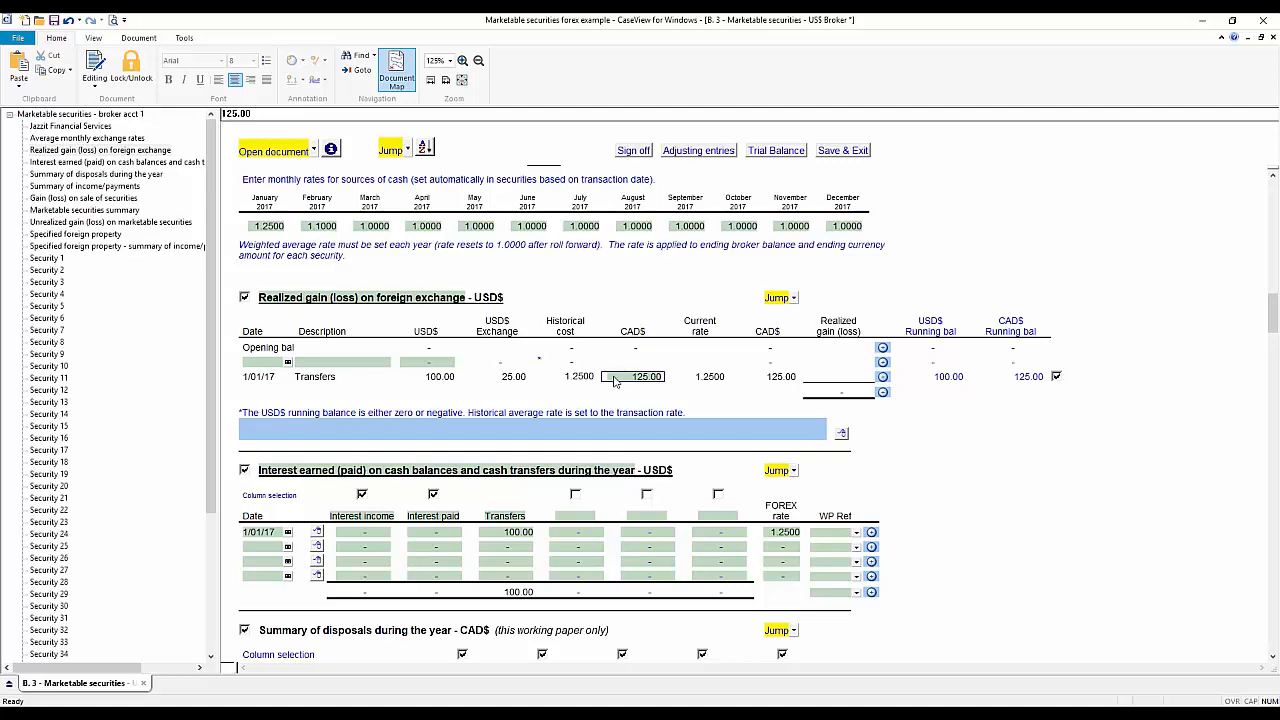
{"action": "left_click", "coordinate": [931, 380]}
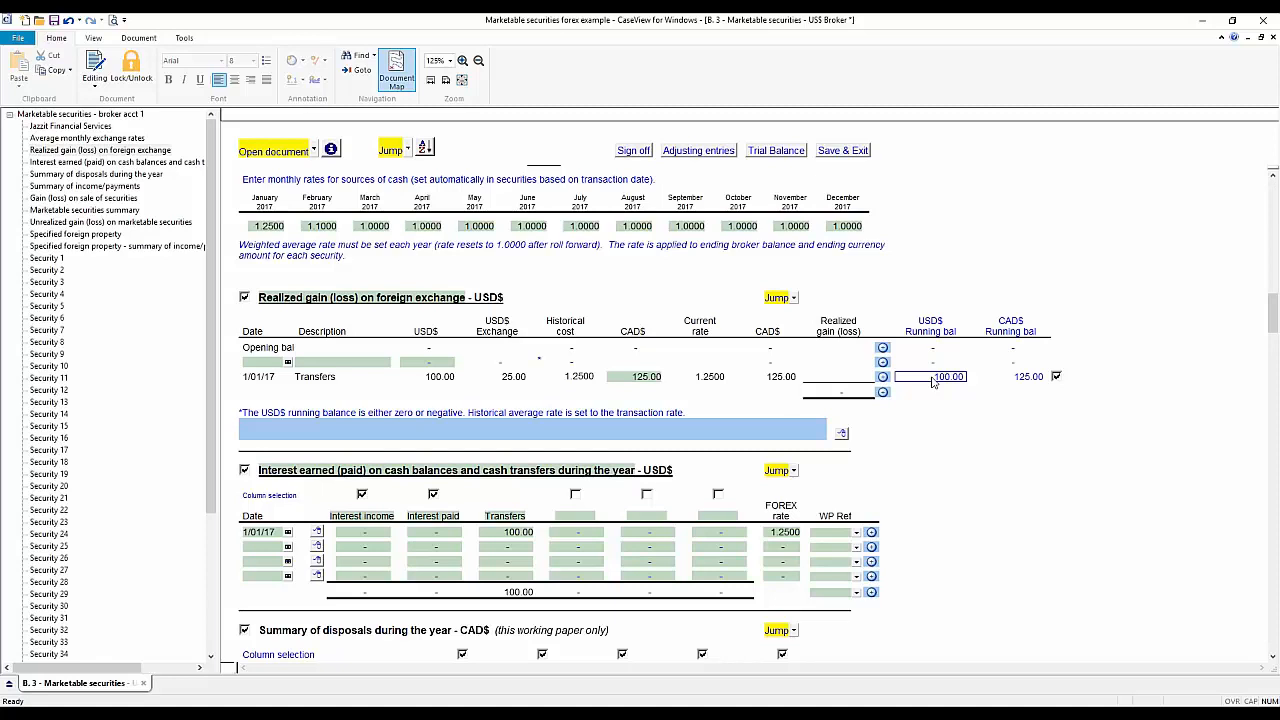
{"action": "left_click", "coordinate": [997, 381]}
{"action": "left_click", "coordinate": [300, 229]}
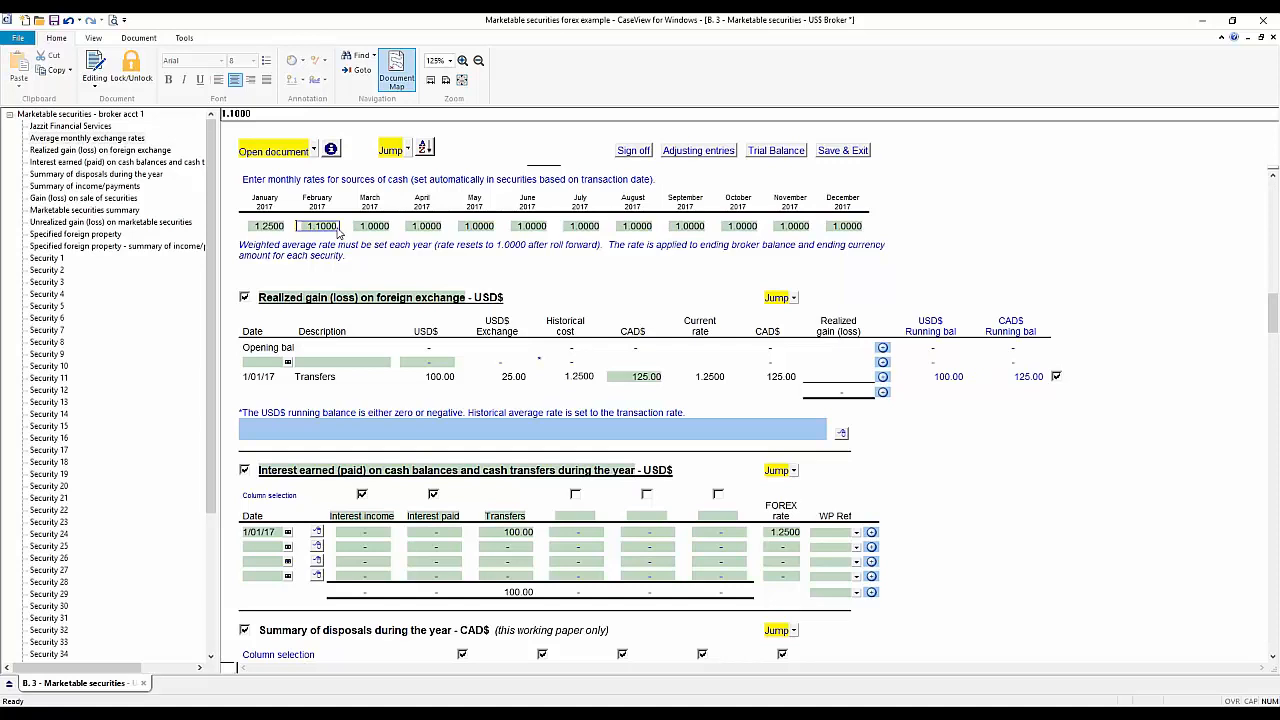
{"action": "double_click", "coordinate": [337, 230]}
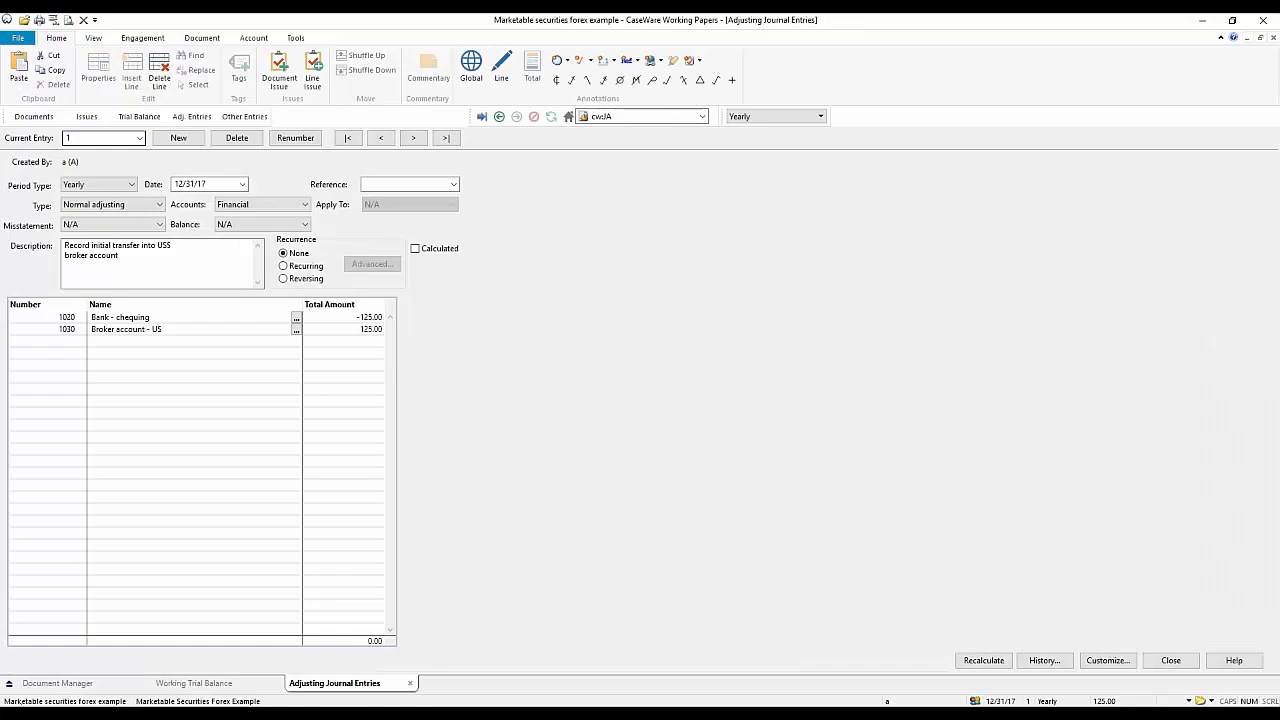
Open adjusting entry 2 for the Company A purchase in Working Papers and examine its investment and foreign exchange loss amounts
{"action": "left_click", "coordinate": [140, 138]}
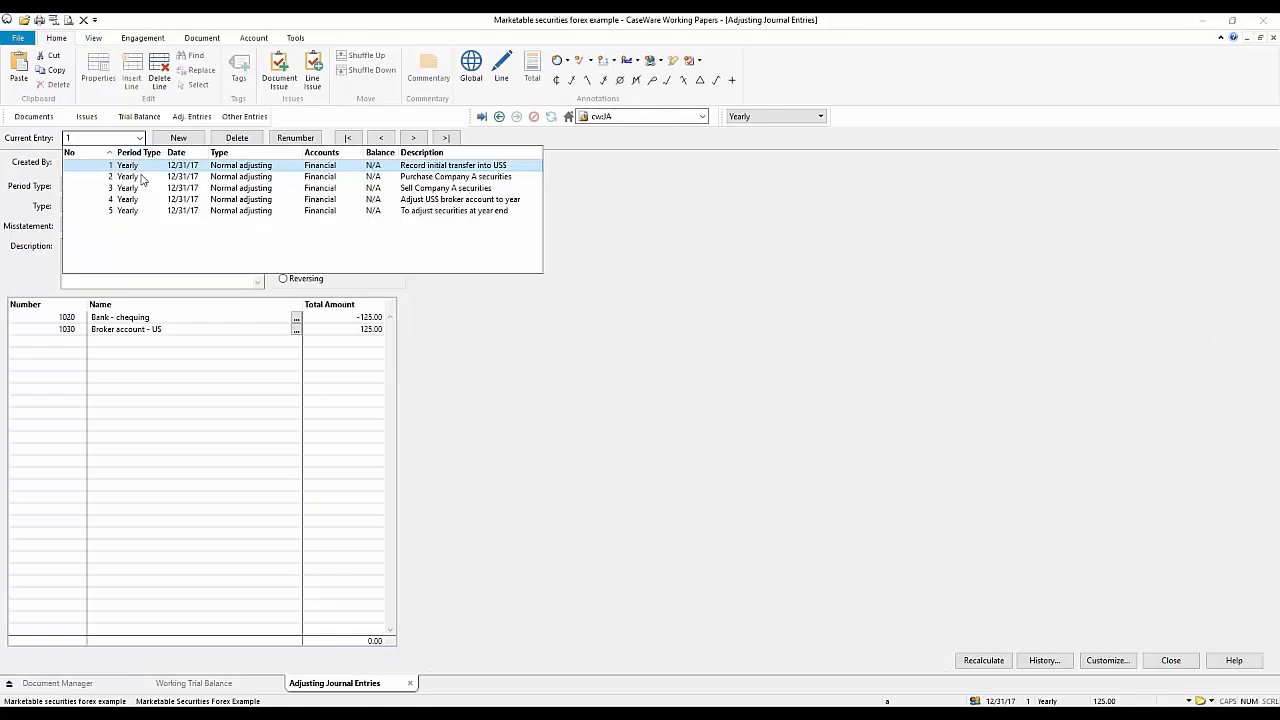
{"action": "left_click", "coordinate": [143, 177]}
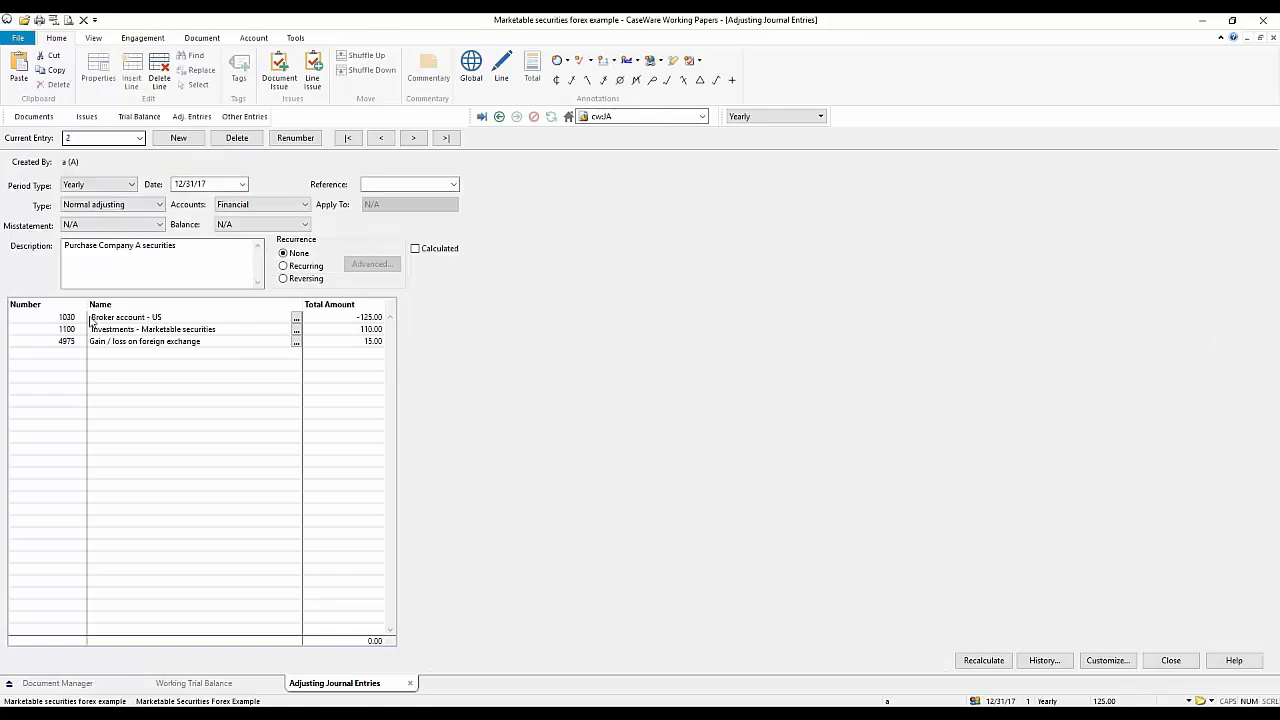
{"action": "left_click", "coordinate": [352, 329]}
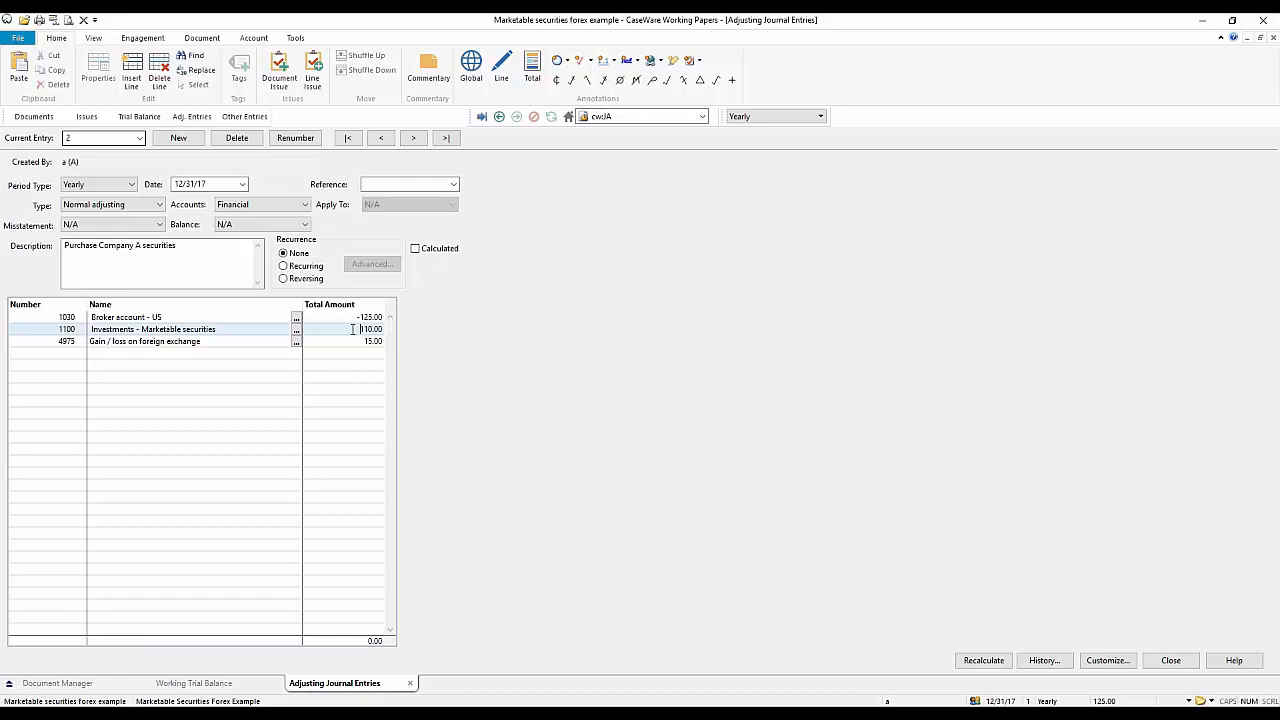
{"action": "left_click_drag", "start_coordinate": [352, 342], "coordinate": [388, 341]}
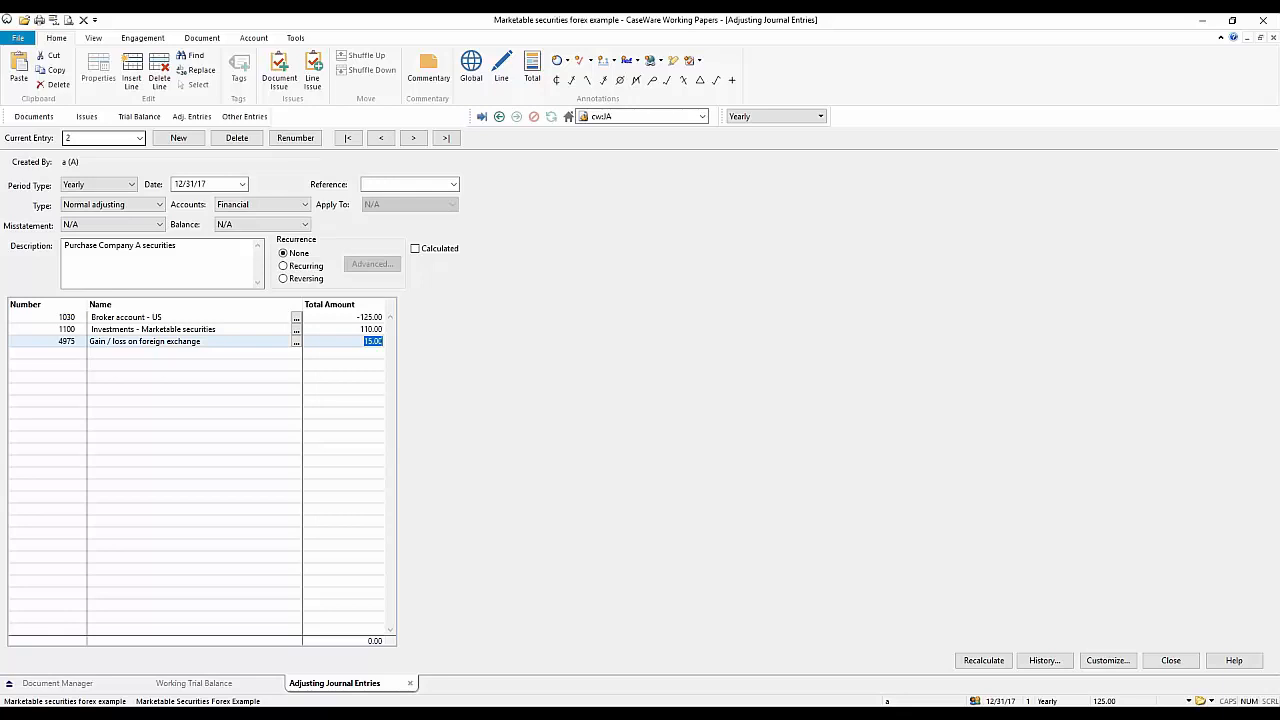
Return to the US$ broker working paper in CaseView and rename Security 1 as Company A
{"action": "left_click", "coordinate": [418, 714]}
{"action": "left_click", "coordinate": [490, 675]}
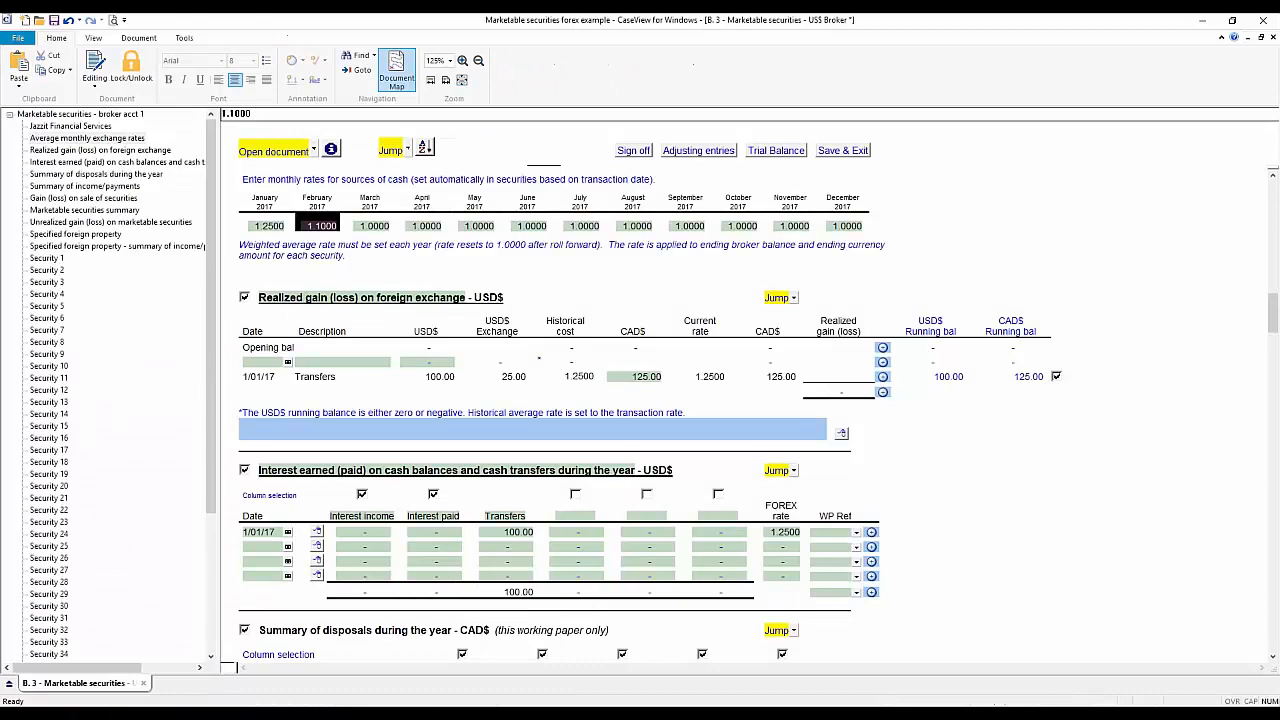
{"action": "left_click", "coordinate": [50, 259]}
{"action": "left_click", "coordinate": [280, 188]}
{"action": "type", "text": "Compan"}
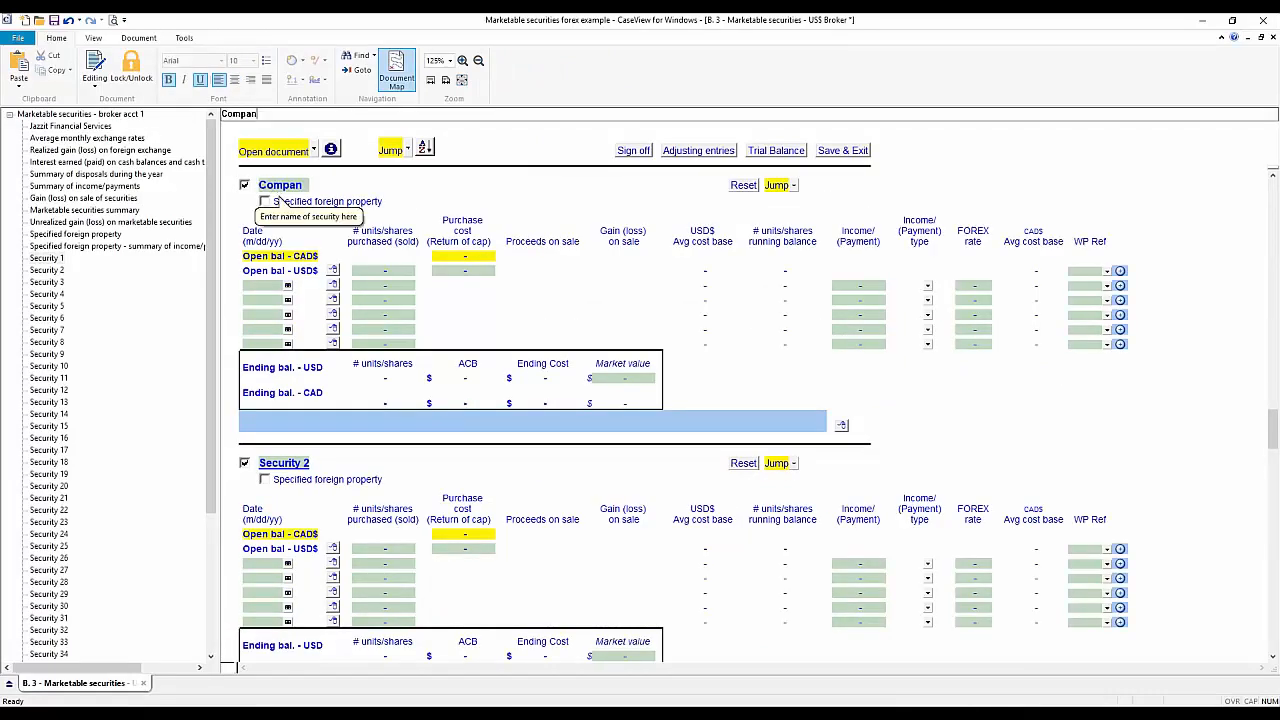
{"action": "type", "text": "y A"}
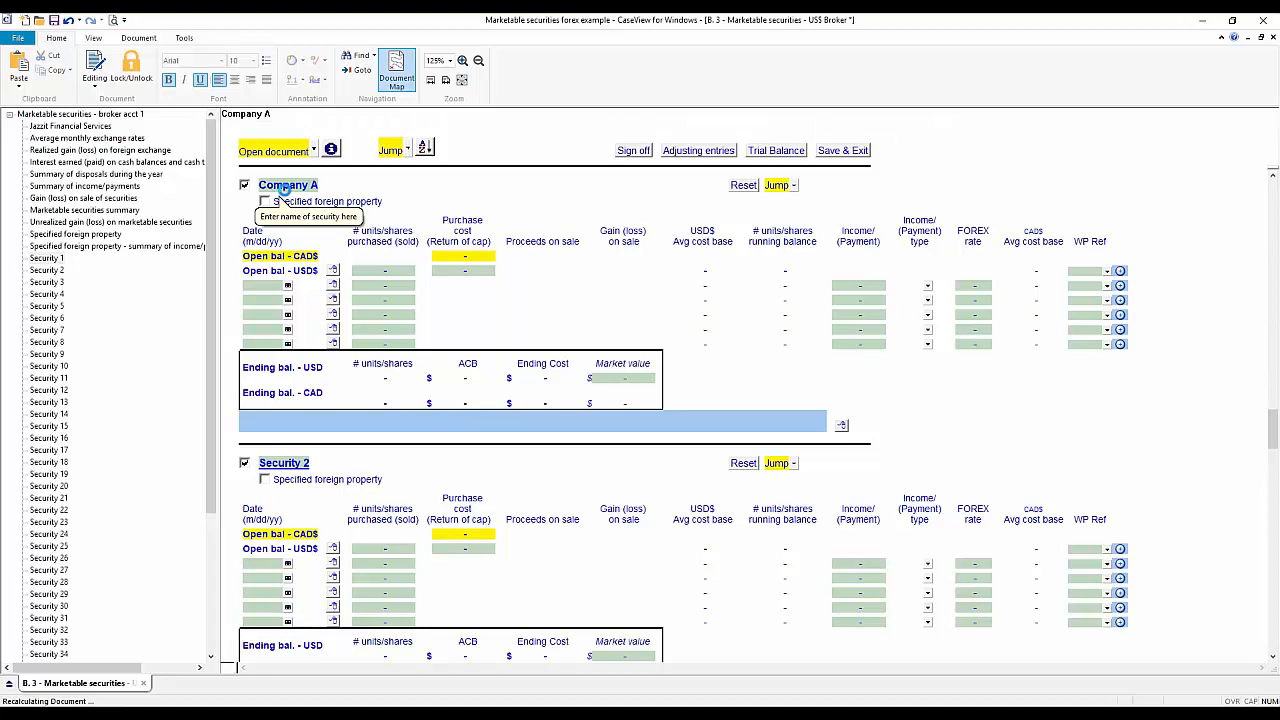
{"action": "key", "text": "Tab"}
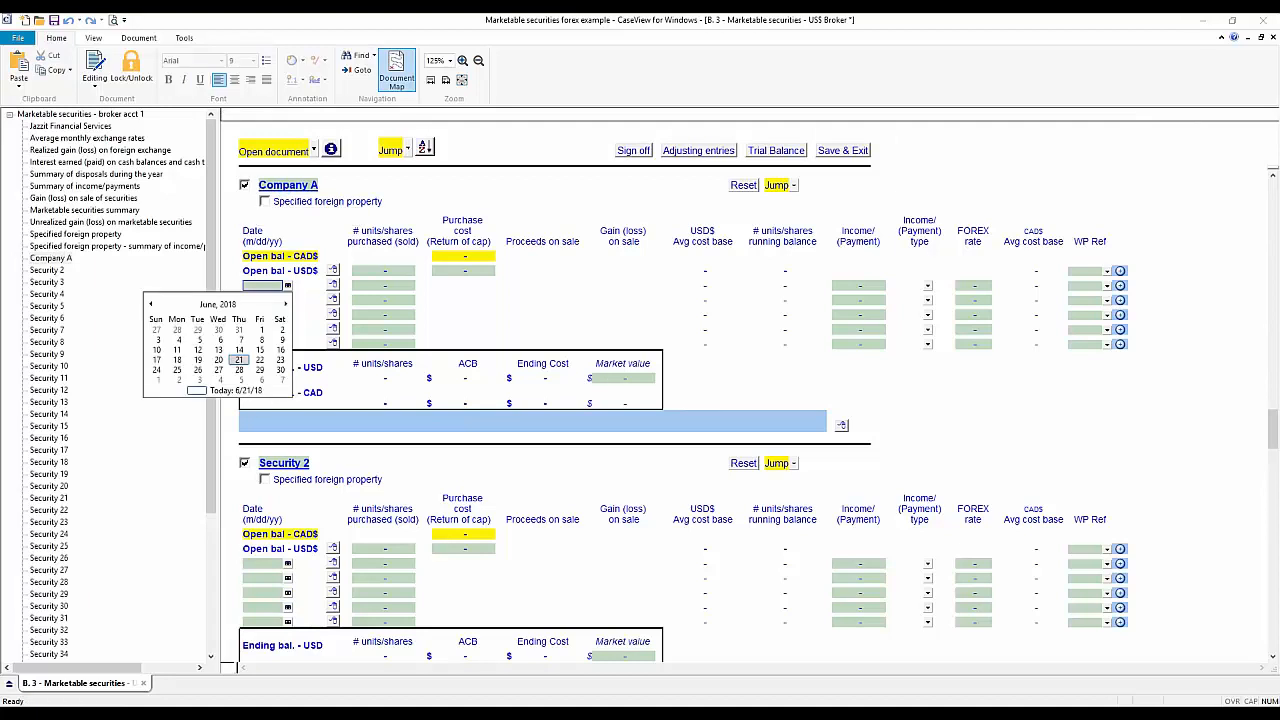
Set the date of the first Company A transaction line to February 1, 2017
{"action": "left_click", "coordinate": [218, 304]}
{"action": "left_click", "coordinate": [219, 305]}
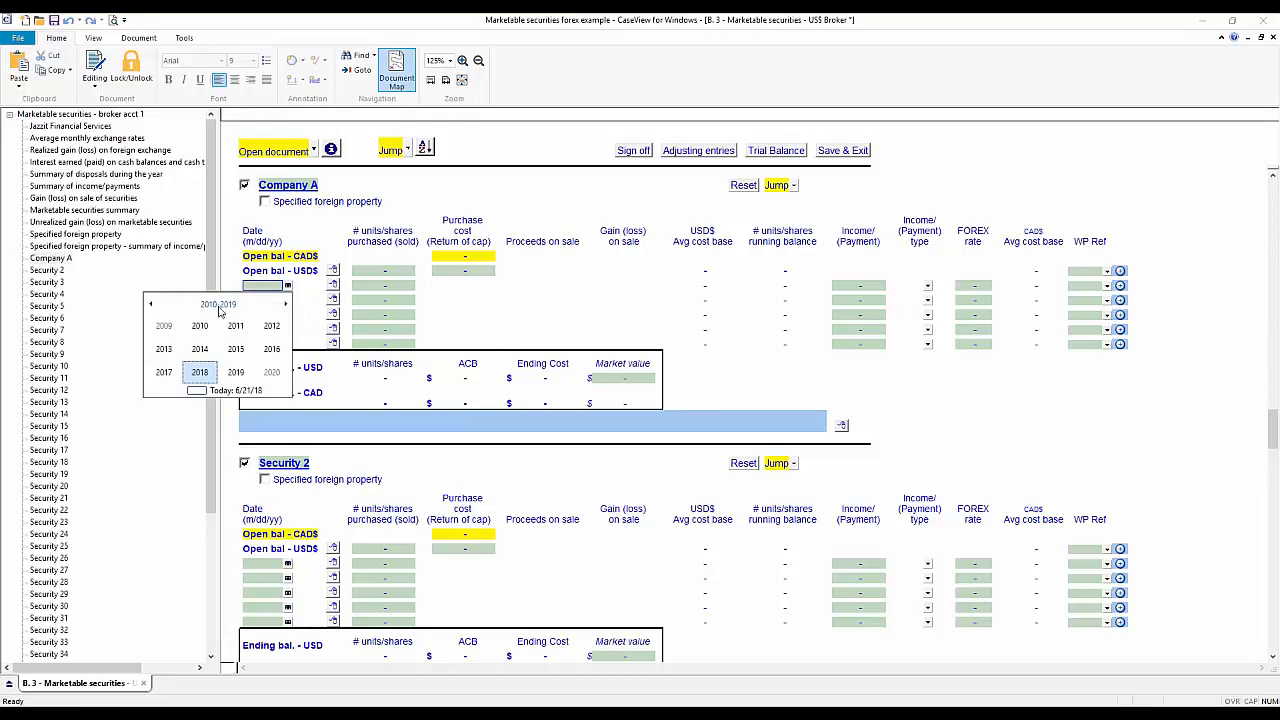
{"action": "left_click", "coordinate": [164, 372]}
{"action": "left_click", "coordinate": [200, 327]}
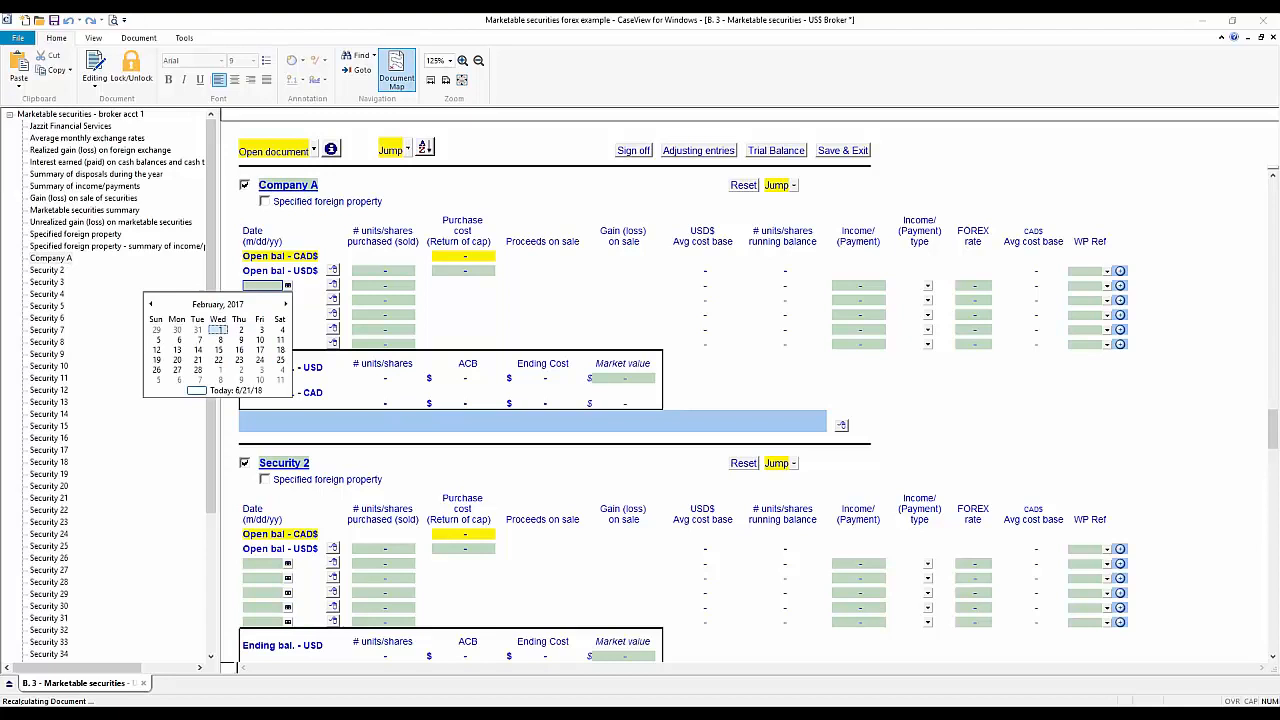
{"action": "left_click", "coordinate": [230, 331]}
Enter 100 shares purchased at a purchase cost of 100 on the February 1, 2017 Company A line and check its exchange rate
{"action": "key", "text": "Tab"}
{"action": "type", "text": "1"}
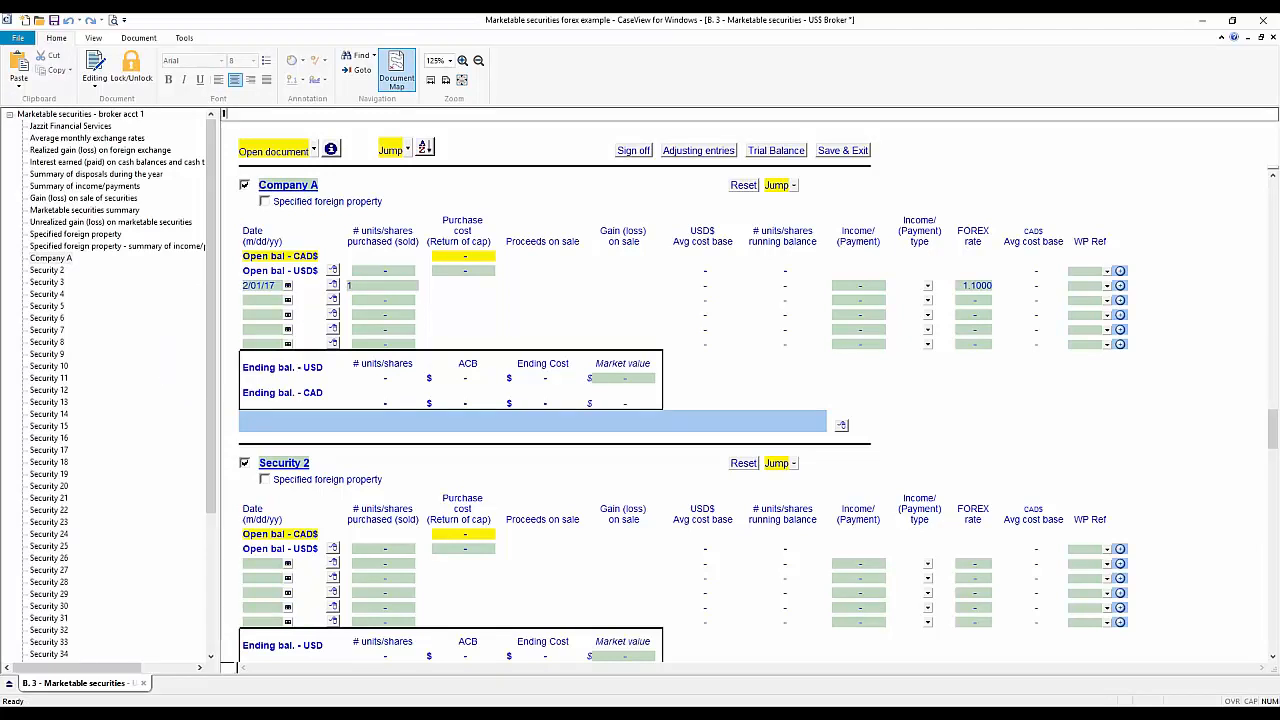
{"action": "type", "text": "00"}
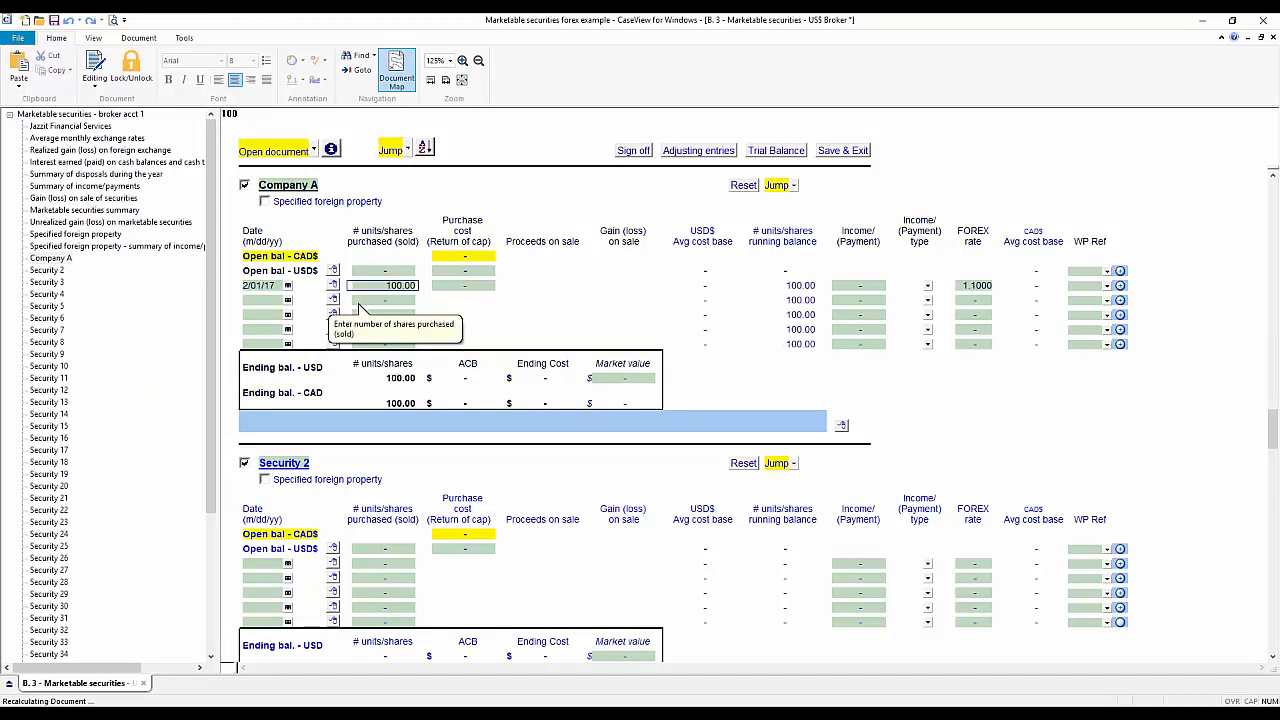
{"action": "key", "text": "Tab"}
{"action": "type", "text": "100"}
{"action": "key", "text": "Tab"}
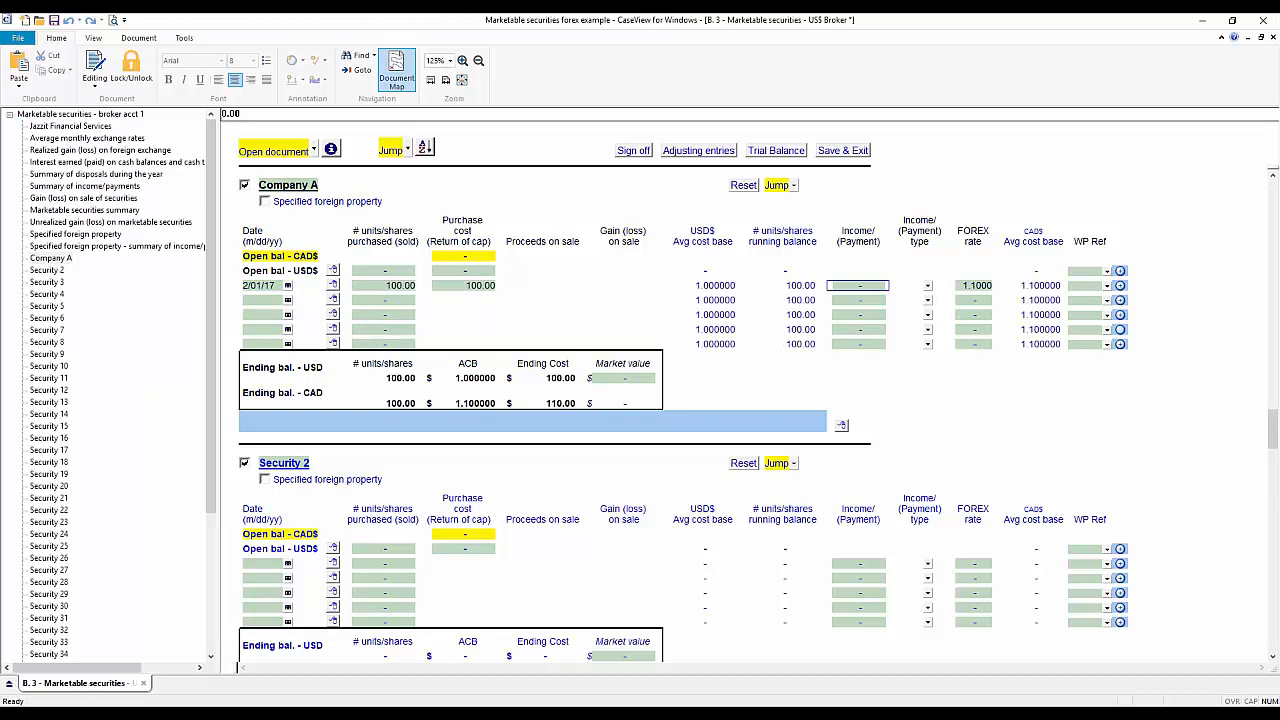
{"action": "left_click", "coordinate": [950, 286]}
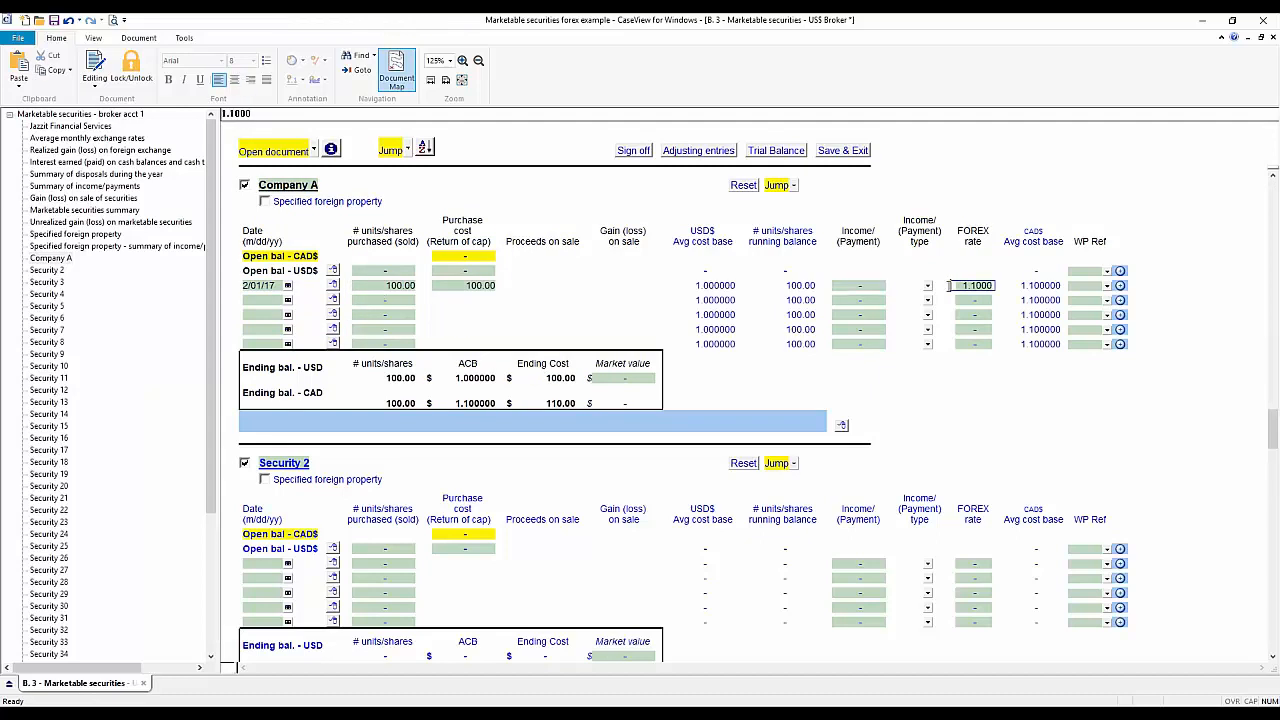
{"action": "double_click", "coordinate": [950, 286]}
Examine the purchases, transfers and realized foreign exchange amounts in US and Canadian dollars in the Jazzit Financial Services cash reconciliation
{"action": "left_click", "coordinate": [84, 128]}
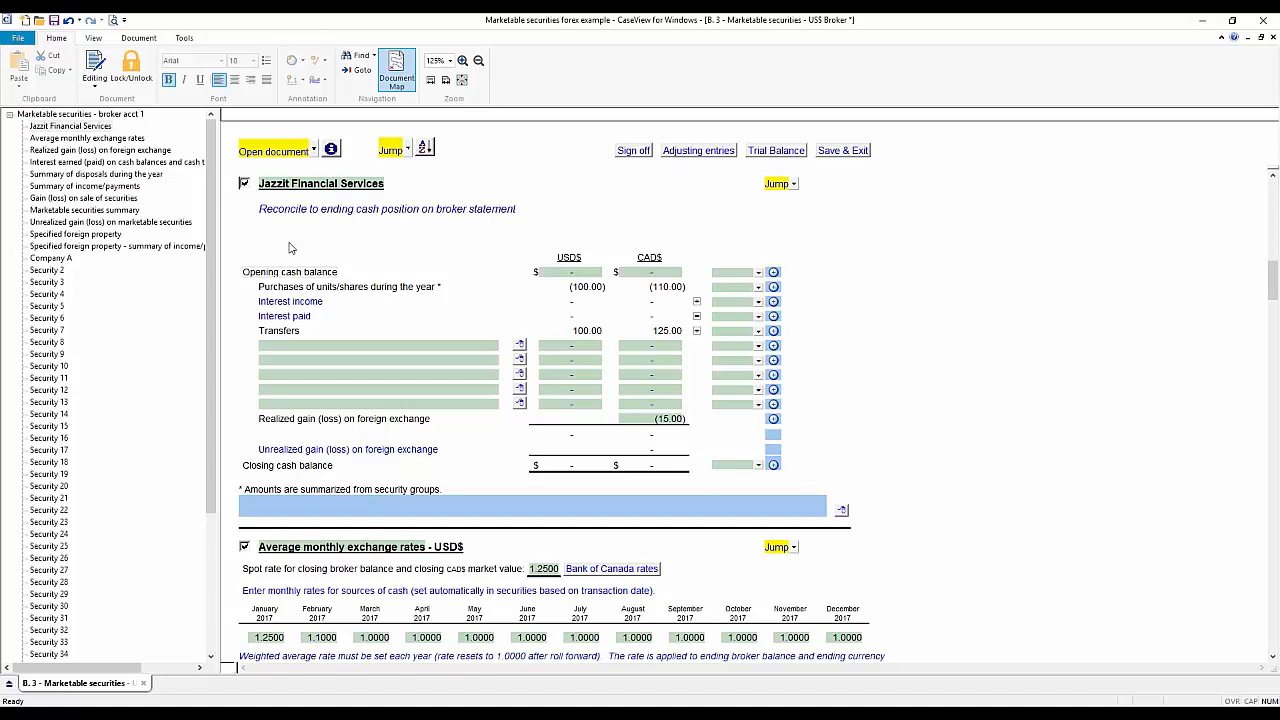
{"action": "left_click", "coordinate": [570, 287]}
{"action": "left_click", "coordinate": [575, 288]}
{"action": "left_click", "coordinate": [620, 287]}
{"action": "left_click", "coordinate": [622, 288]}
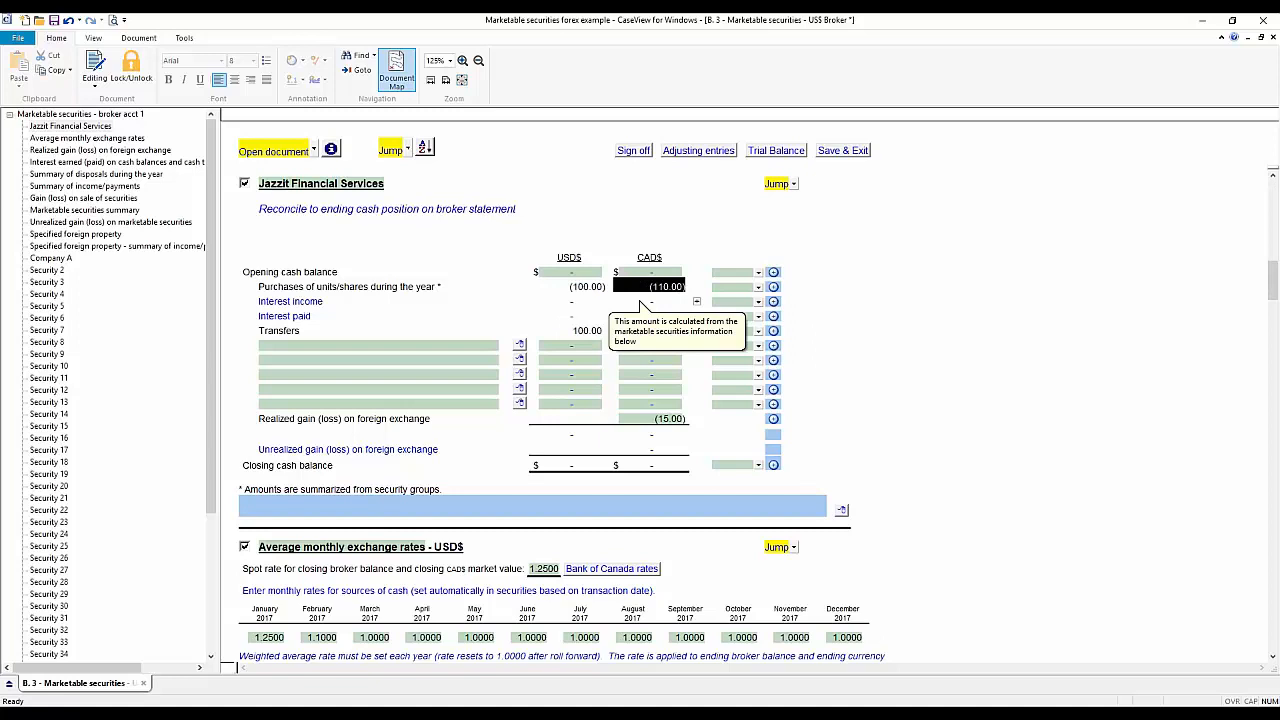
{"action": "left_click", "coordinate": [571, 330]}
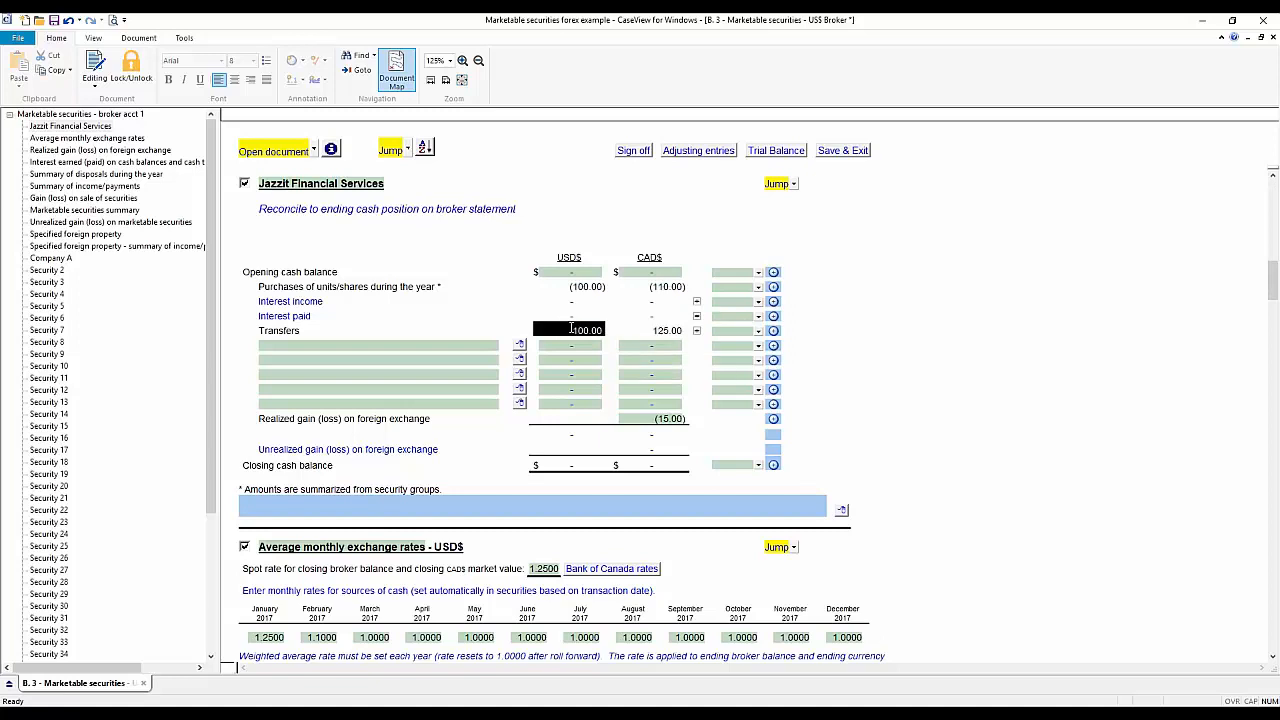
{"action": "left_click", "coordinate": [617, 331]}
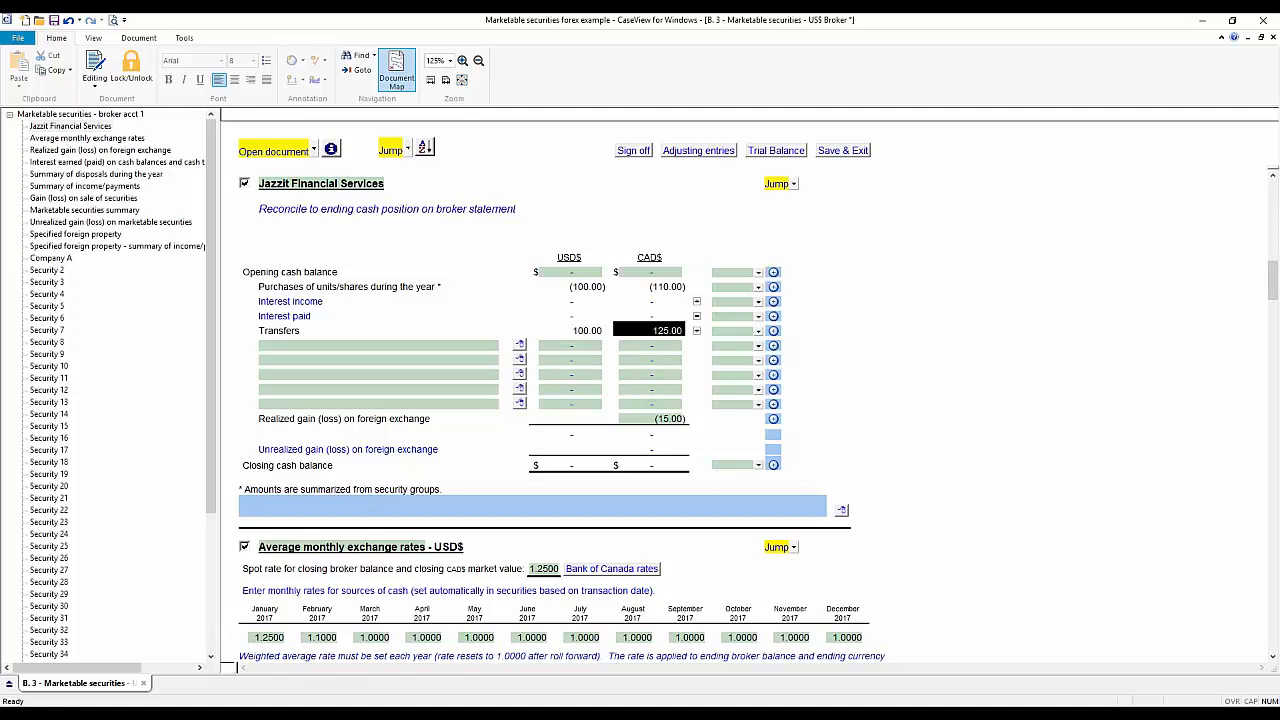
{"action": "left_click", "coordinate": [696, 418]}
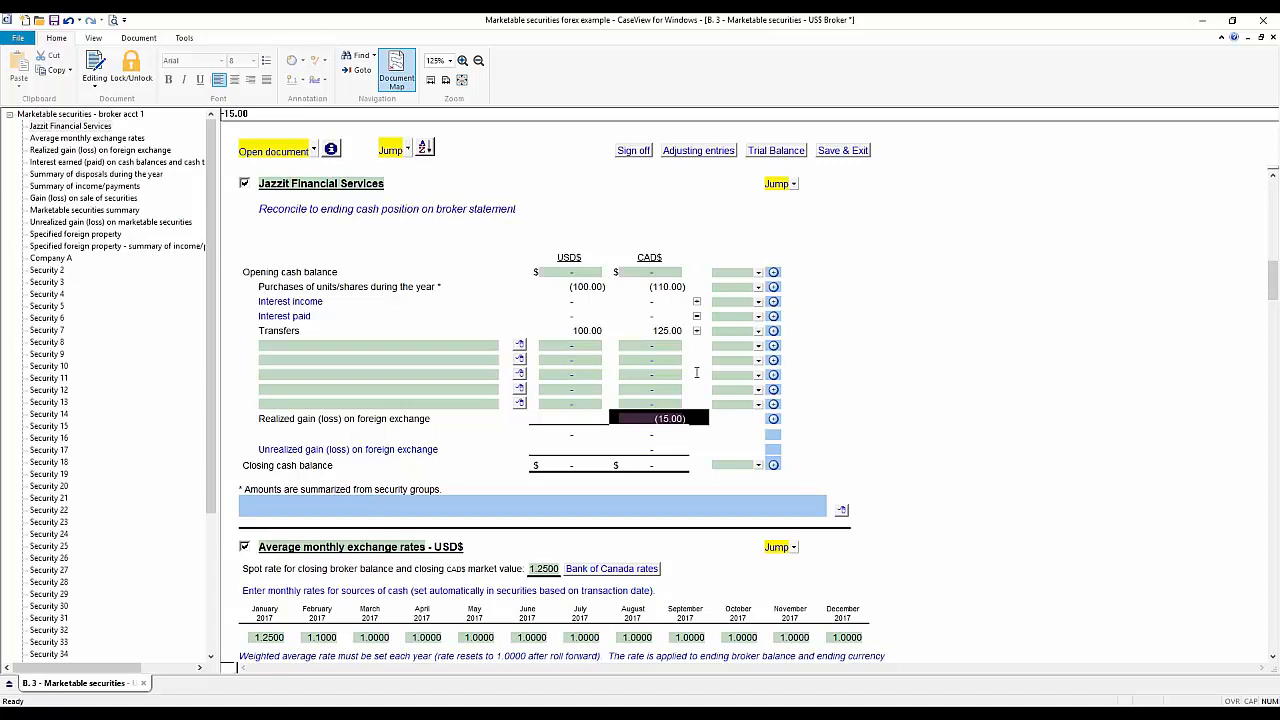
Examine the Company A purchase line's date, US and Canadian amounts, current rate and realized loss in the realized foreign exchange section
{"action": "scroll", "coordinate": [696, 373], "scroll_direction": "down", "scroll_amount": 5}
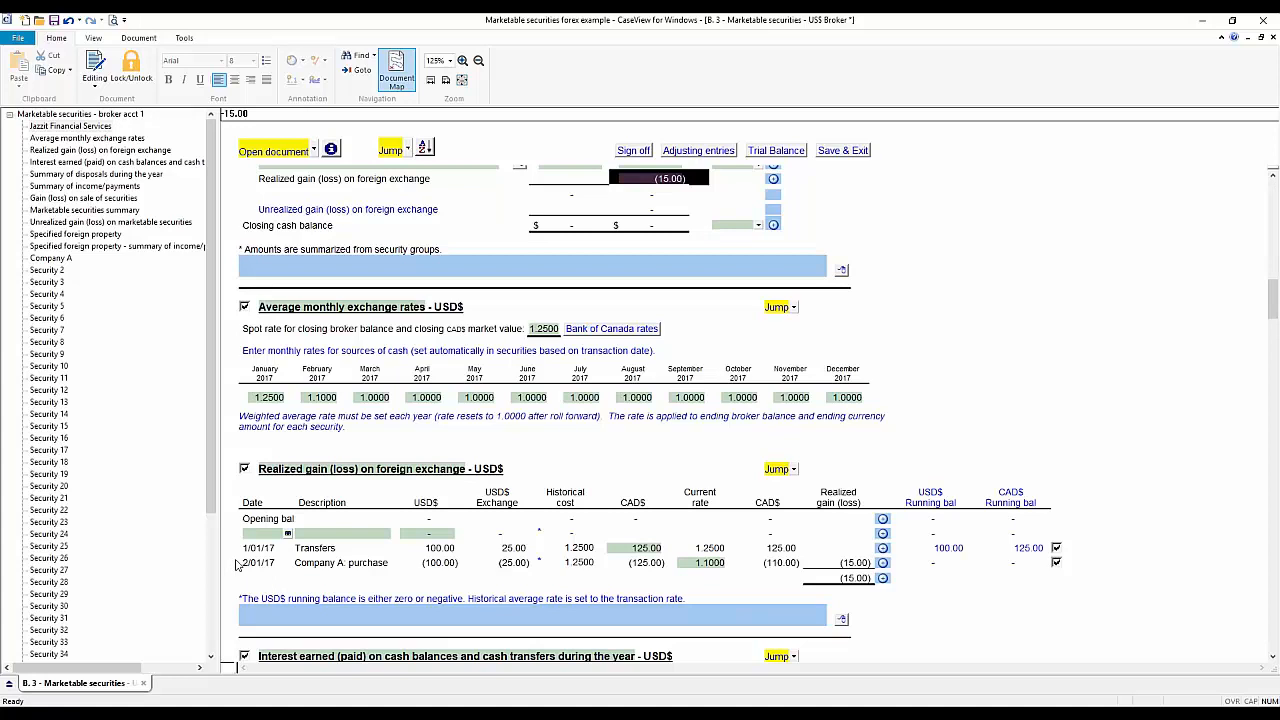
{"action": "left_click", "coordinate": [259, 565]}
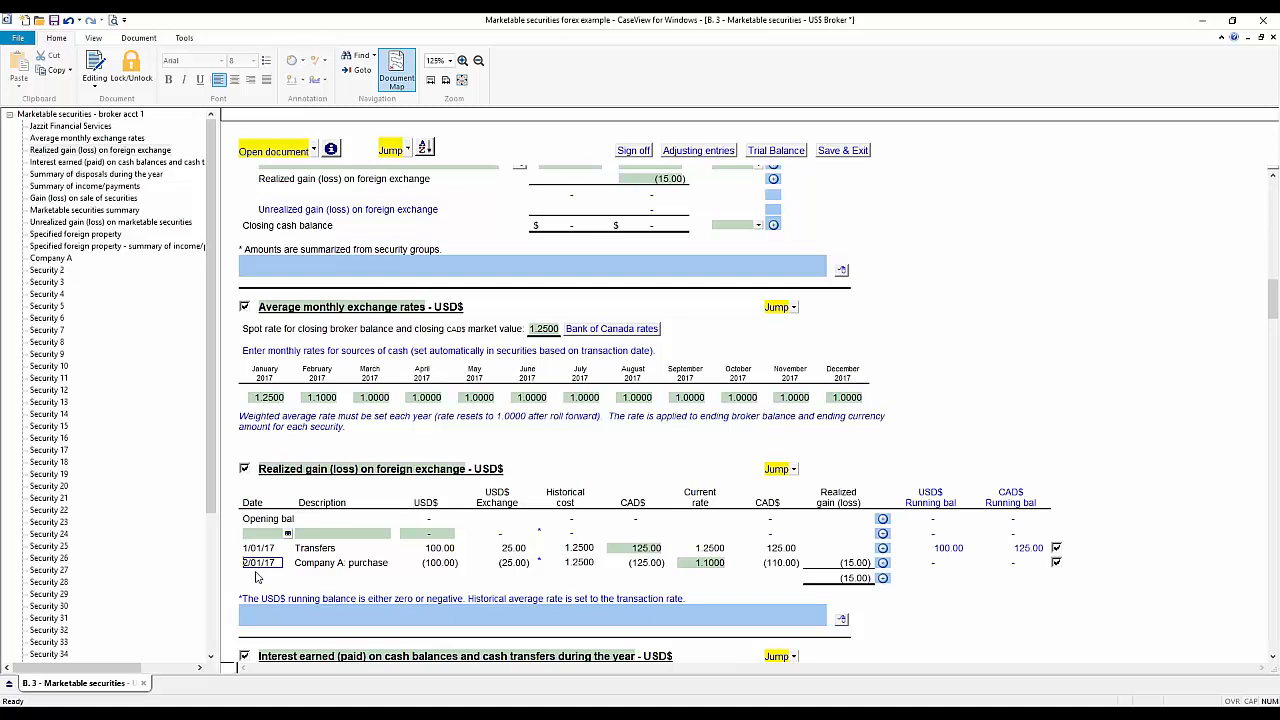
{"action": "left_click", "coordinate": [318, 566]}
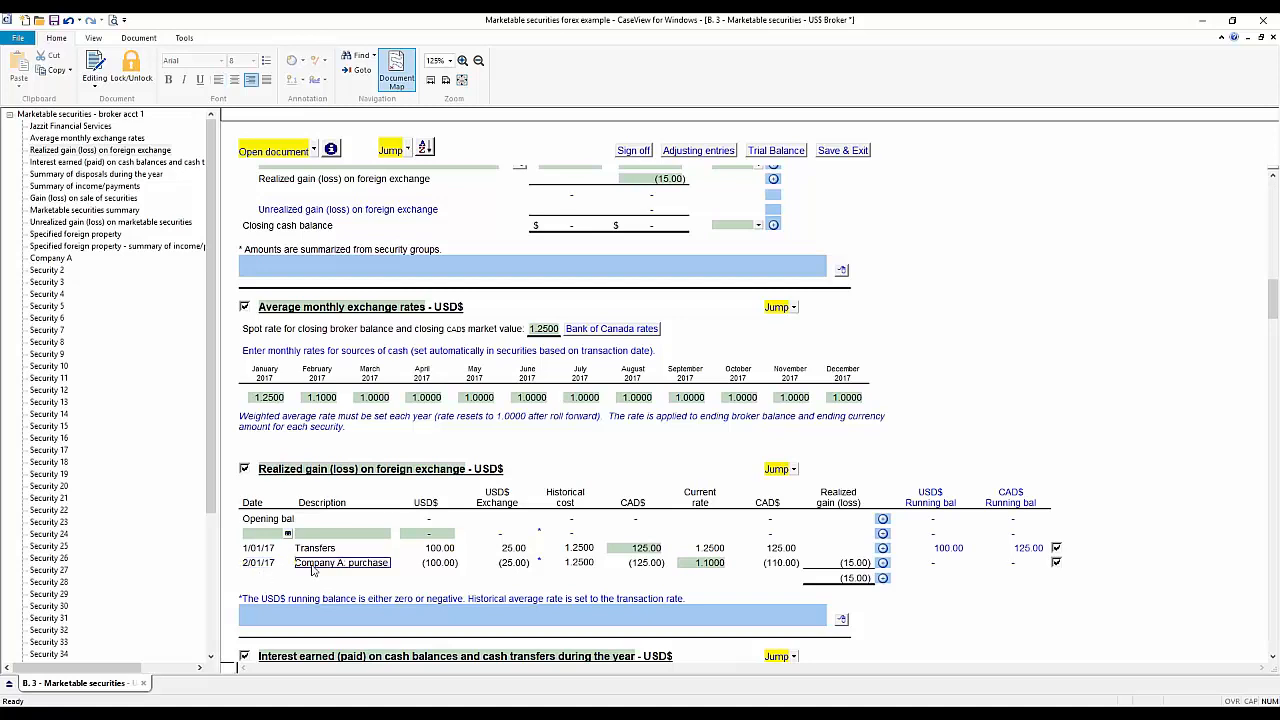
{"action": "left_click", "coordinate": [430, 566]}
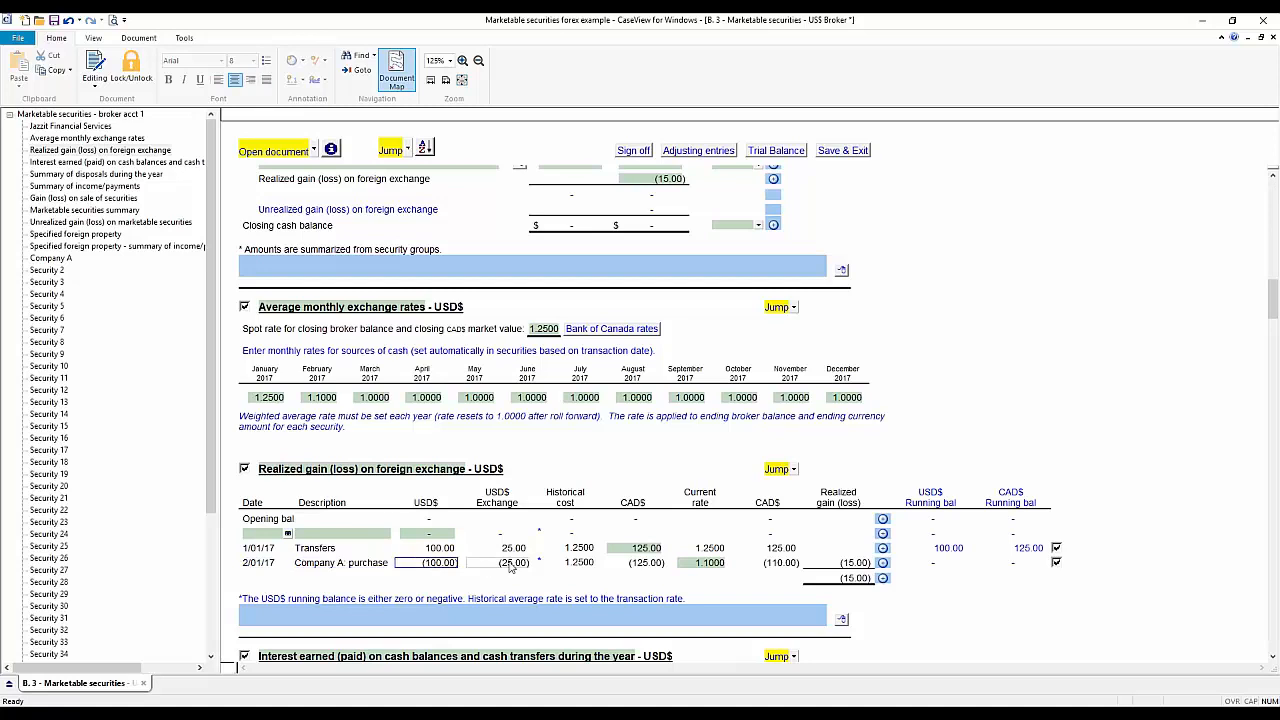
{"action": "left_click", "coordinate": [685, 565]}
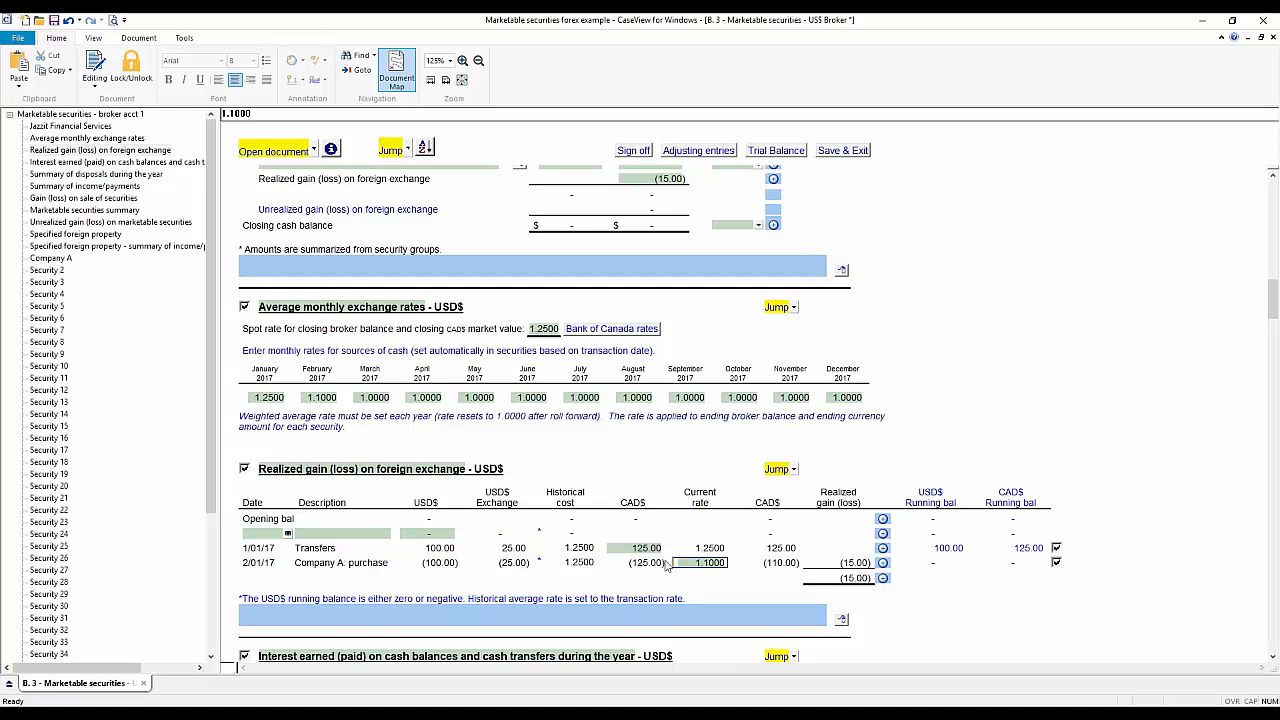
{"action": "left_click", "coordinate": [648, 564]}
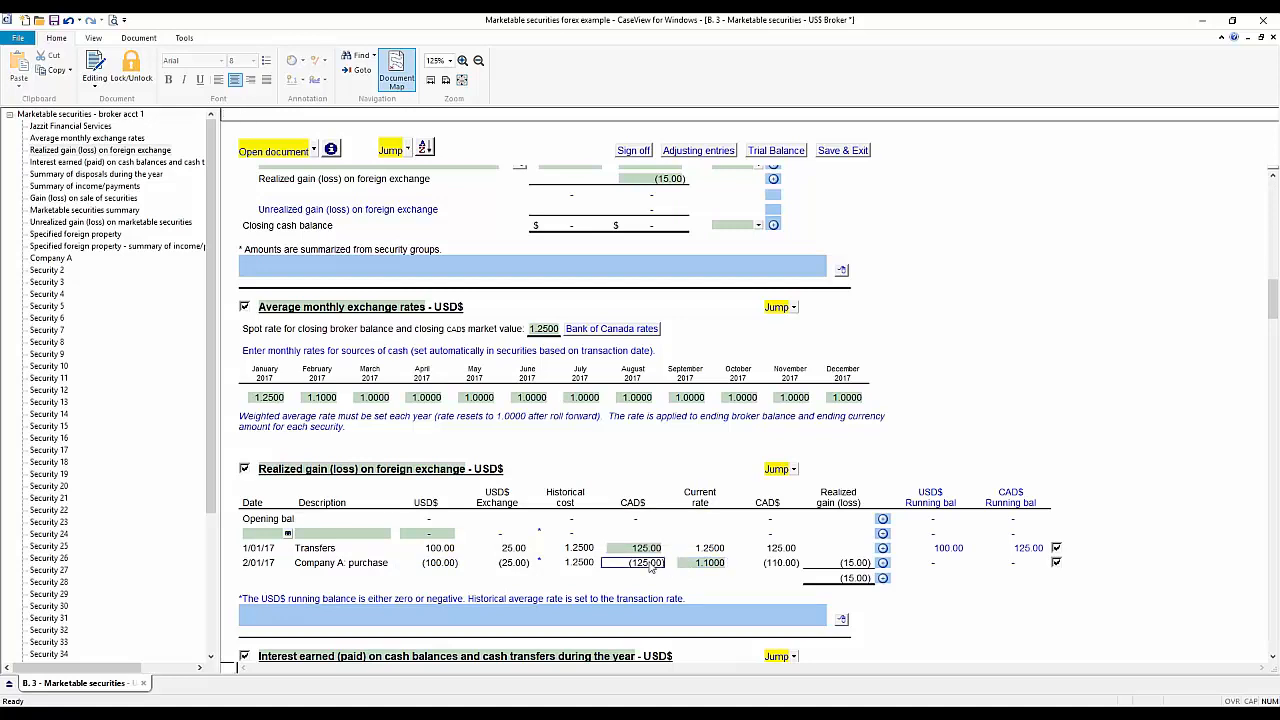
{"action": "left_click", "coordinate": [828, 566]}
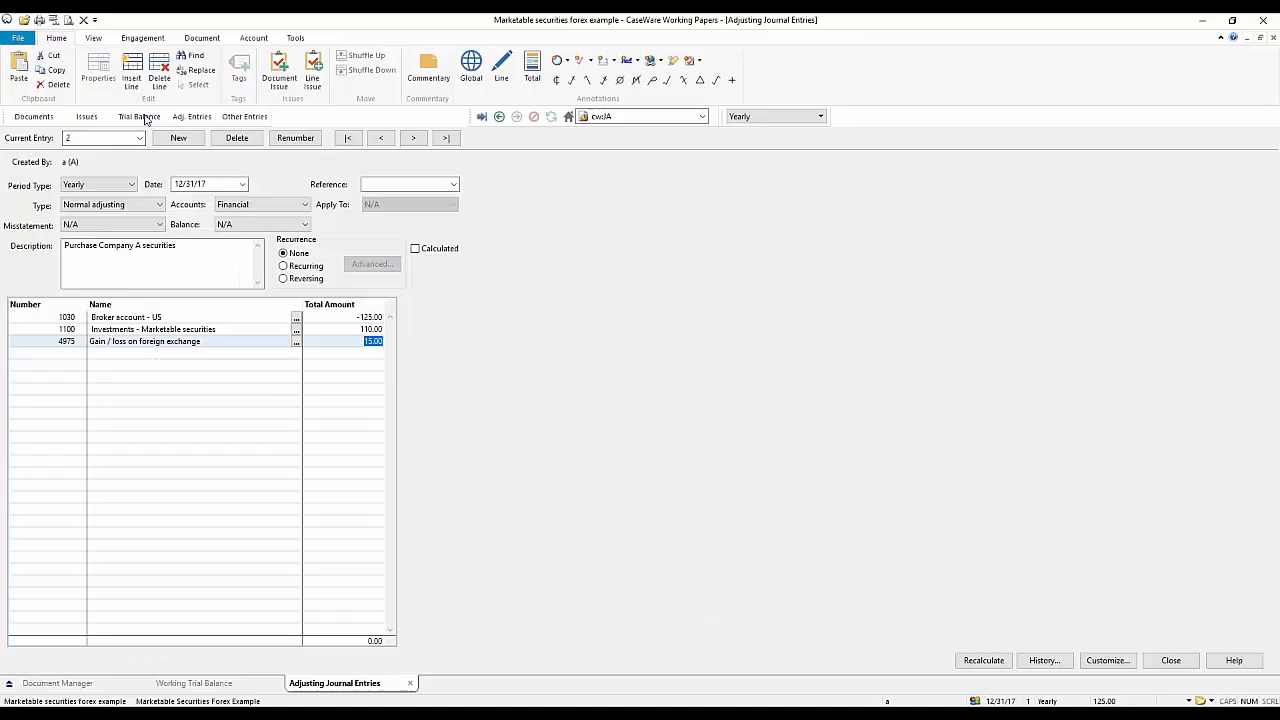
Open adjusting entry 3 for the Company A sale in Working Papers and examine its investment, gain on sale and broker account amounts
{"action": "left_click", "coordinate": [140, 138]}
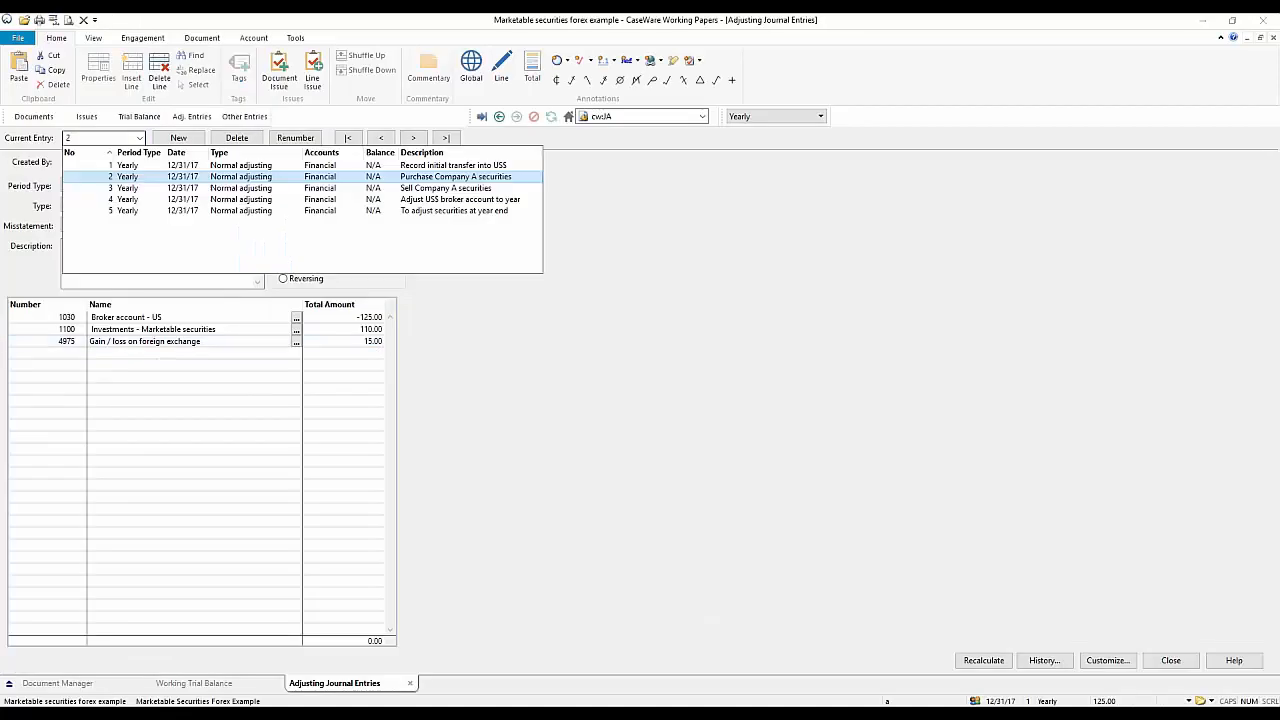
{"action": "left_click", "coordinate": [132, 190]}
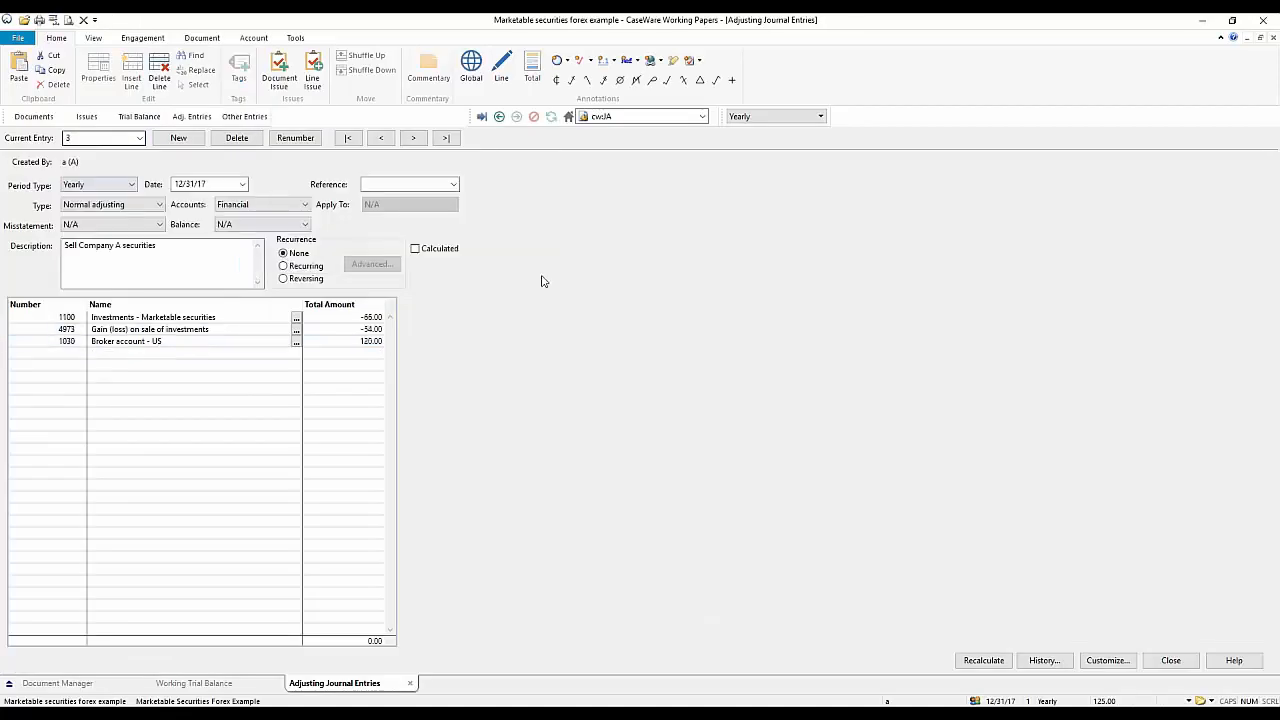
{"action": "left_click", "coordinate": [350, 341]}
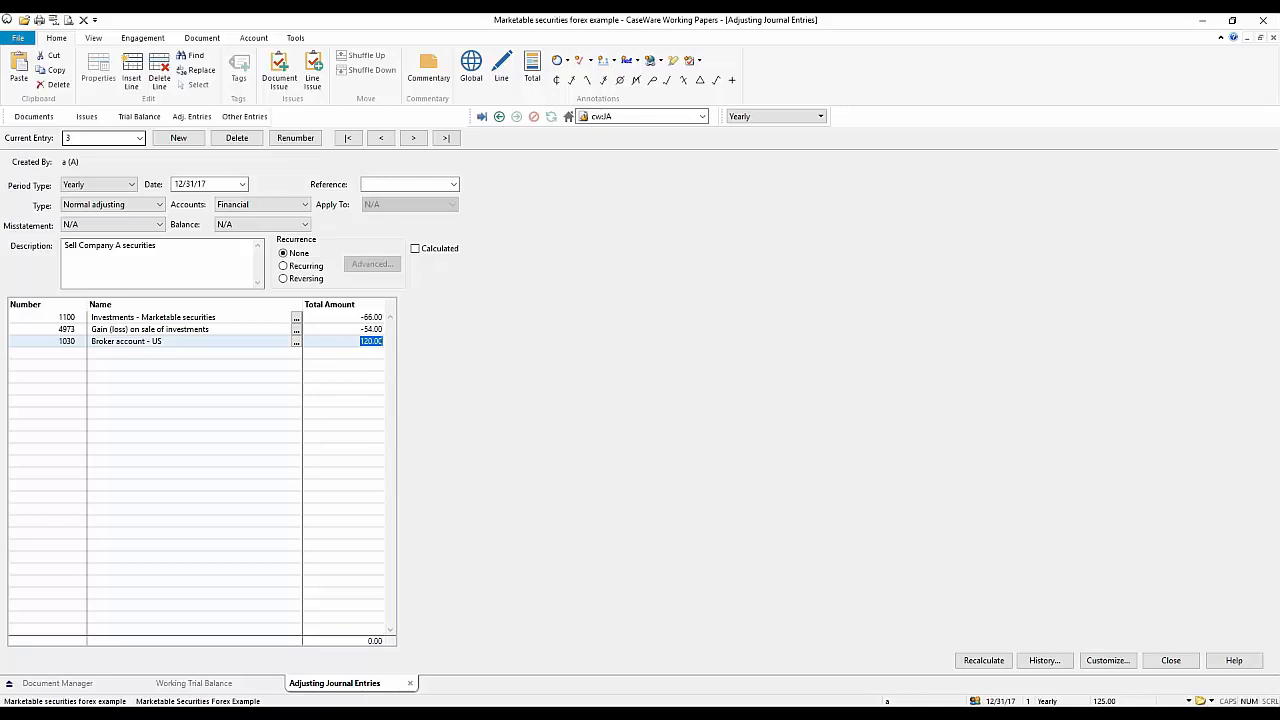
{"action": "left_click", "coordinate": [362, 317]}
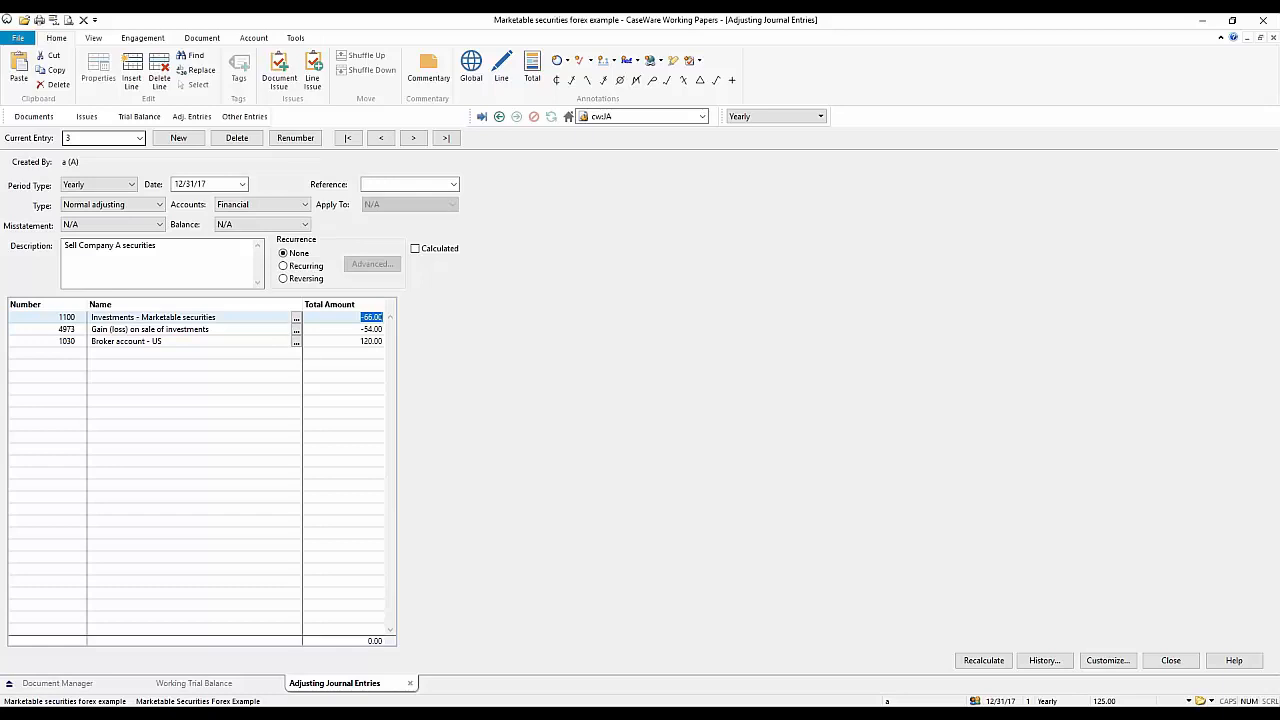
{"action": "left_click", "coordinate": [368, 341]}
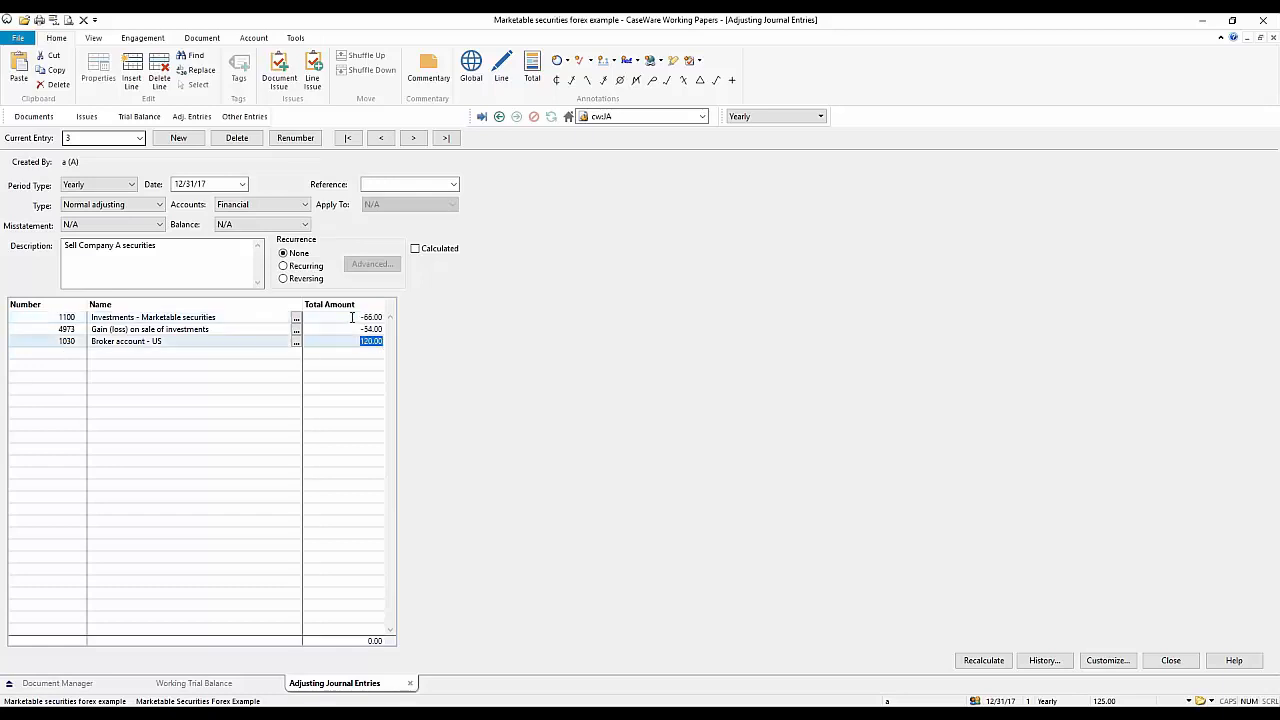
{"action": "left_click", "coordinate": [378, 317]}
{"action": "type", "text": "-65"}
{"action": "left_click", "coordinate": [356, 329]}
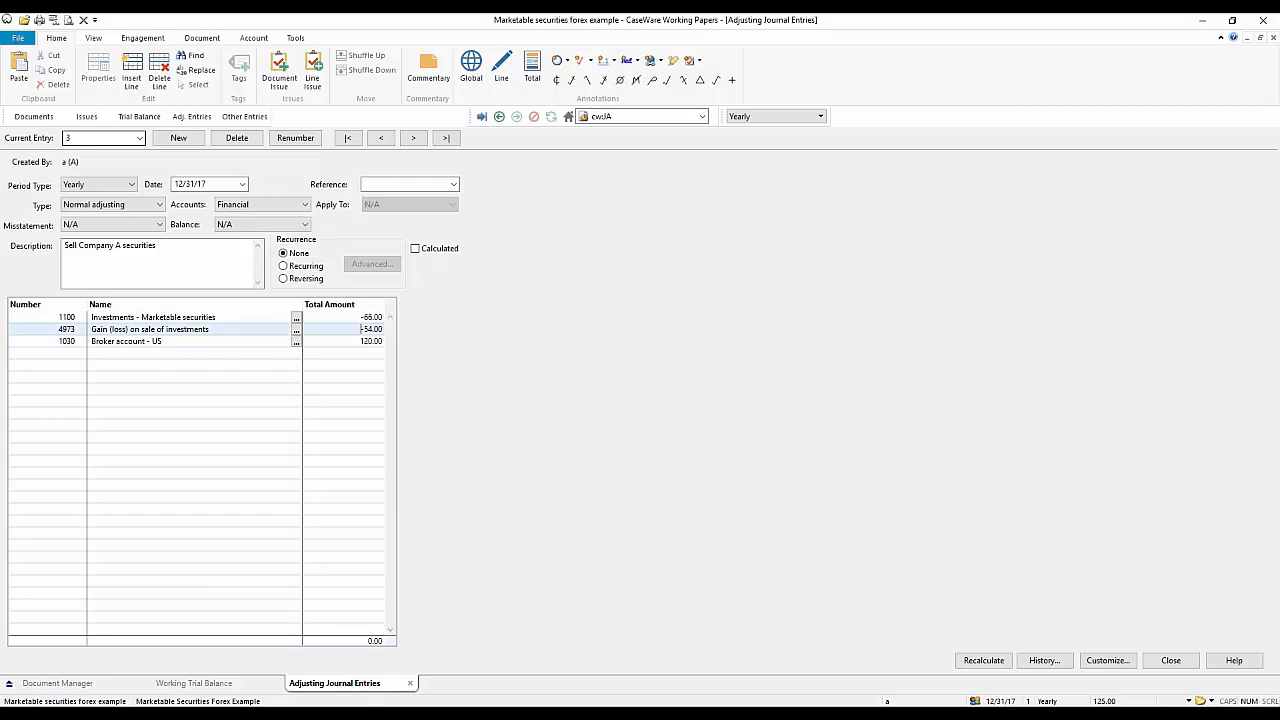
Return to the US$ broker working paper in CaseView and set the second Company A transaction line's date to March 1, 2017
{"action": "left_click", "coordinate": [407, 662]}
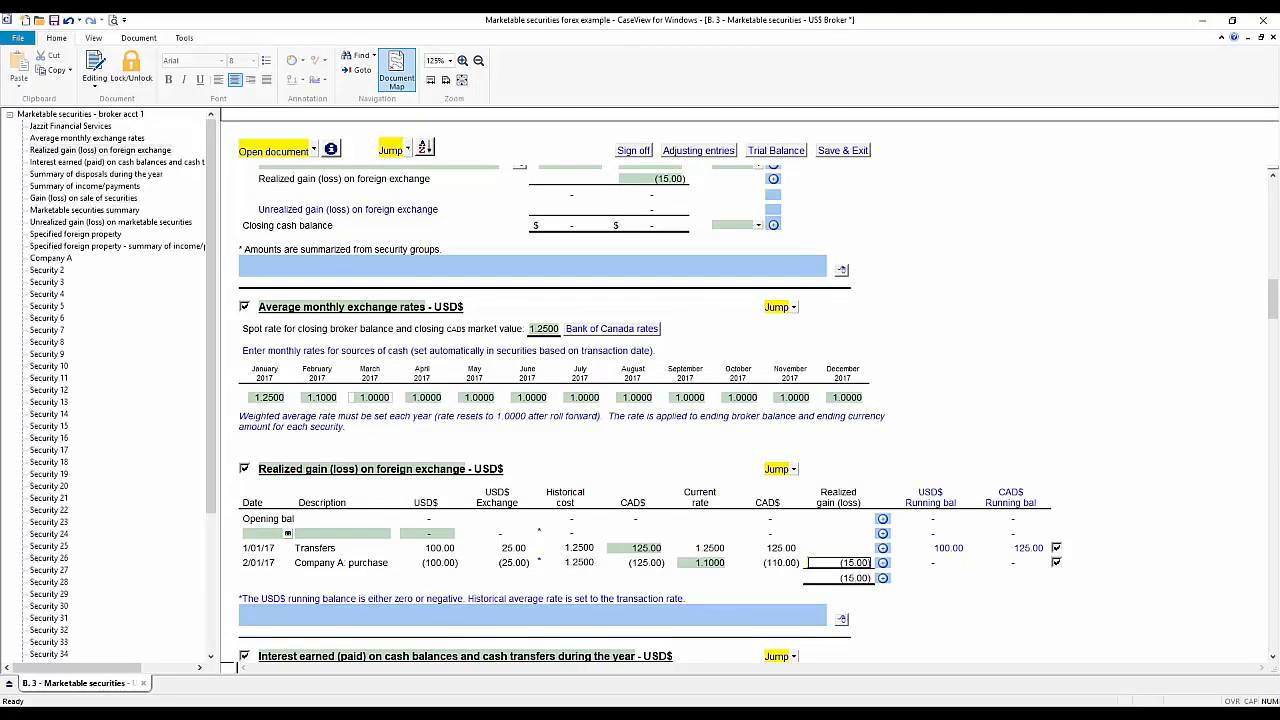
{"action": "left_click_drag", "start_coordinate": [426, 398], "coordinate": [374, 398]}
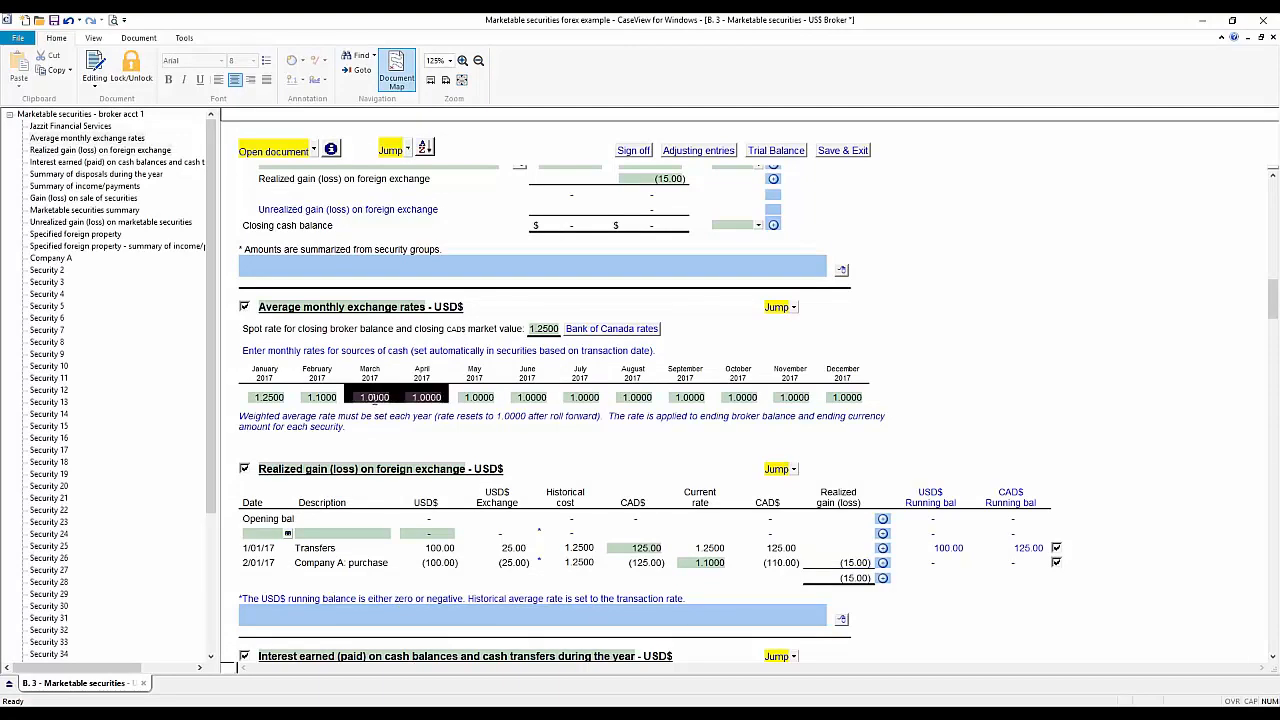
{"action": "left_click", "coordinate": [51, 258]}
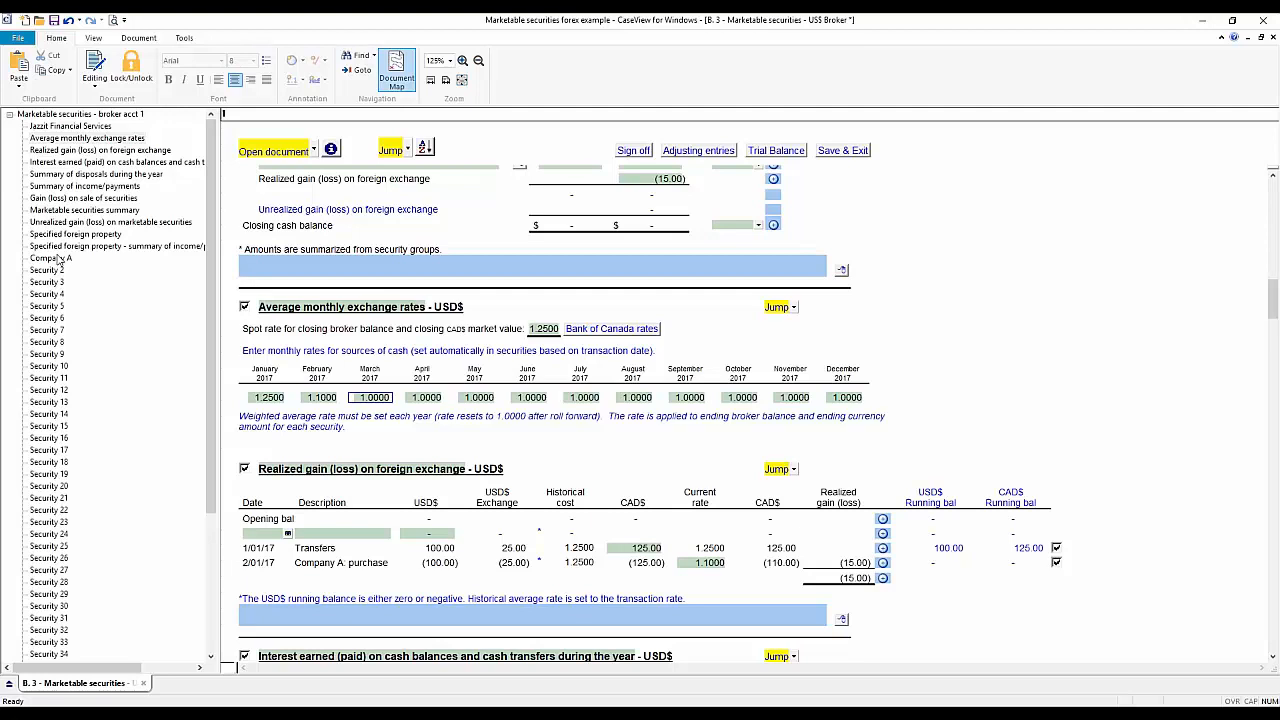
{"action": "left_click", "coordinate": [288, 300]}
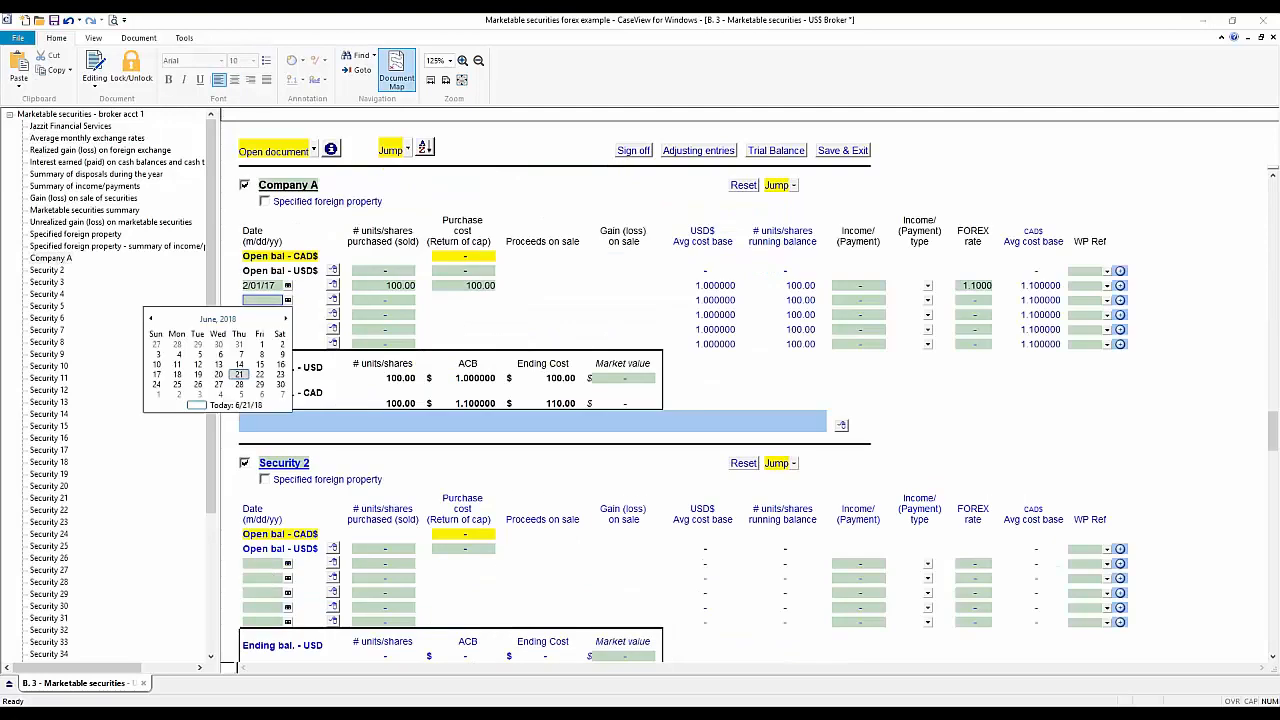
{"action": "left_click", "coordinate": [232, 319]}
{"action": "left_click", "coordinate": [230, 319]}
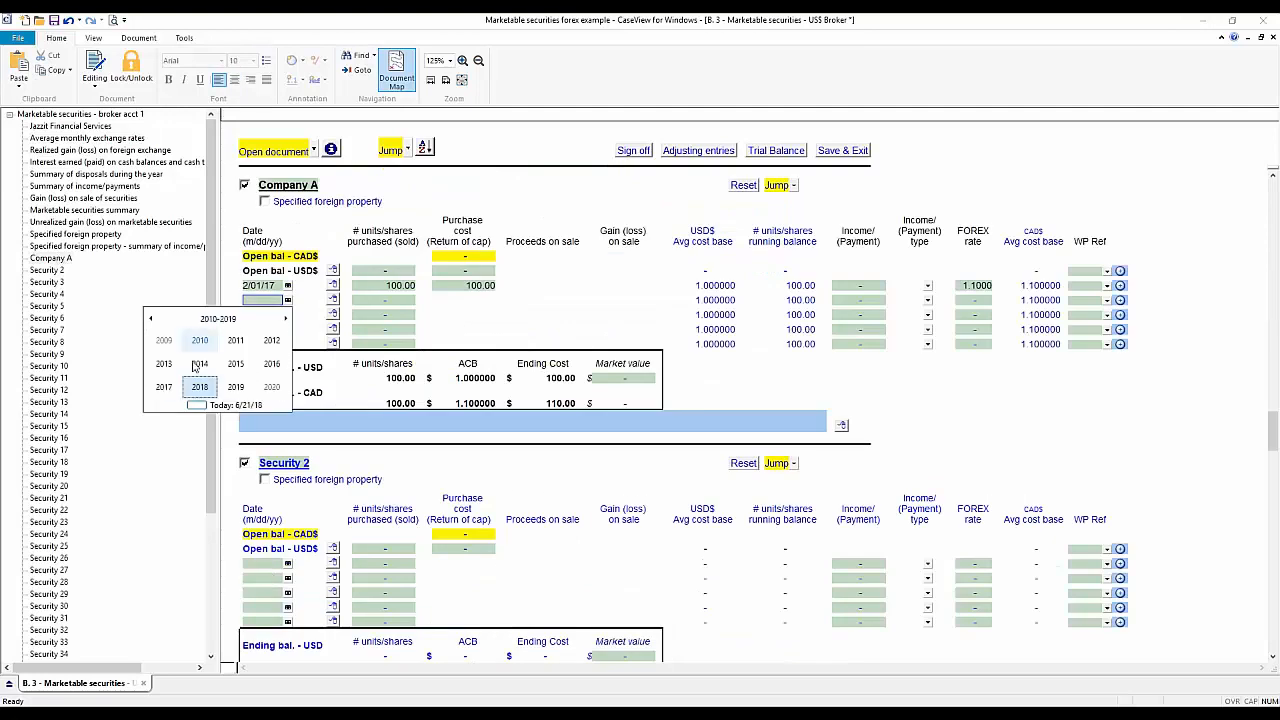
{"action": "left_click", "coordinate": [165, 389]}
{"action": "left_click", "coordinate": [235, 343]}
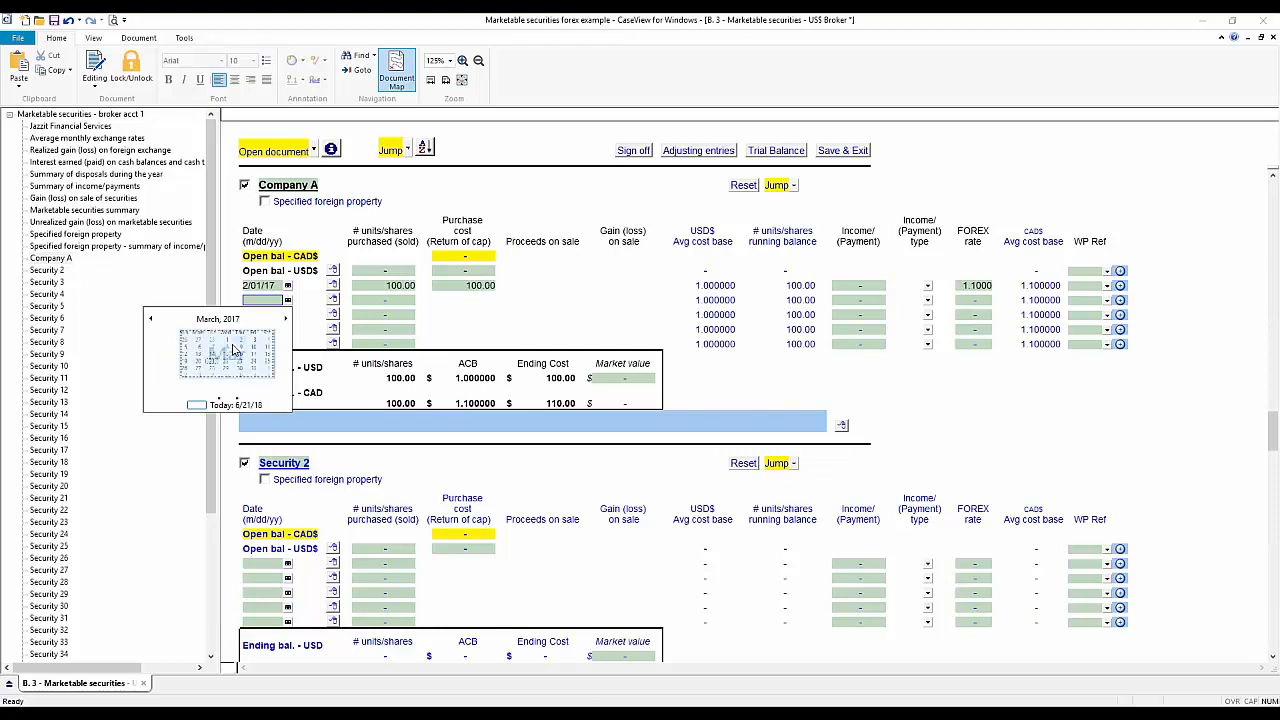
{"action": "left_click", "coordinate": [229, 342]}
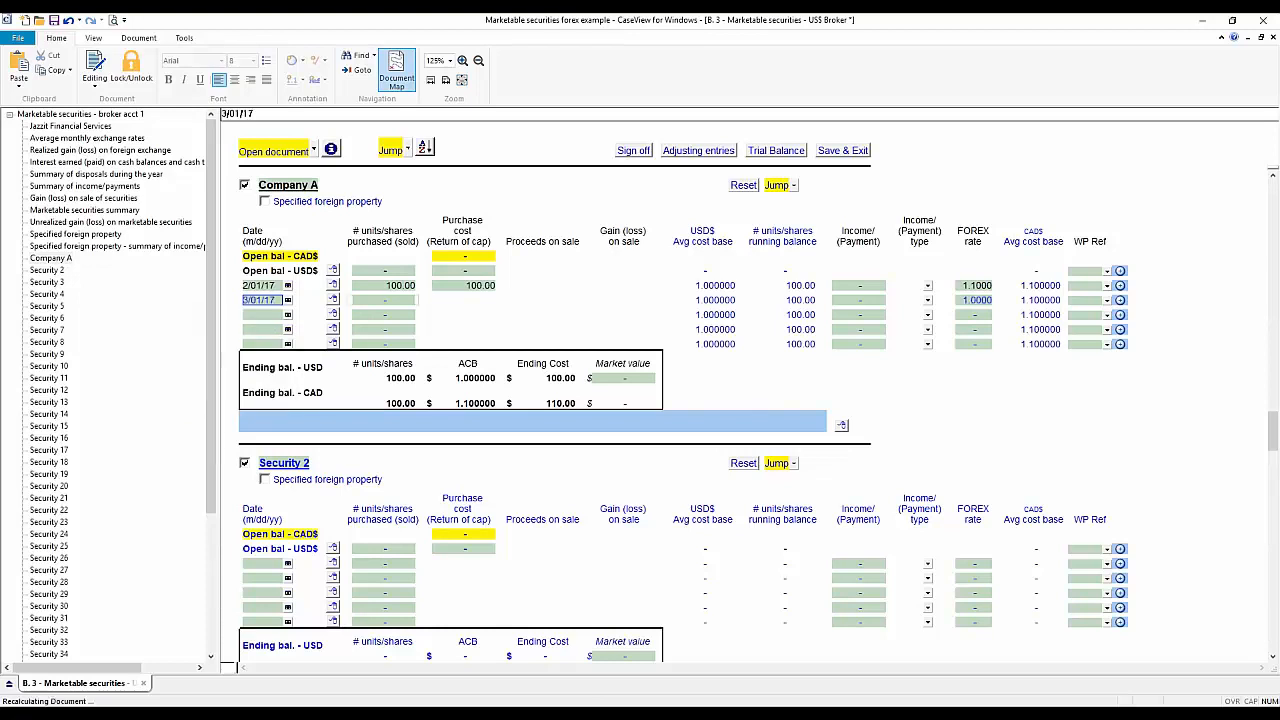
Record the sale of 60 shares as -60 units with proceeds of 120 on the March 1, 2017 Company A line
{"action": "left_click", "coordinate": [380, 300]}
{"action": "type", "text": "-60"}
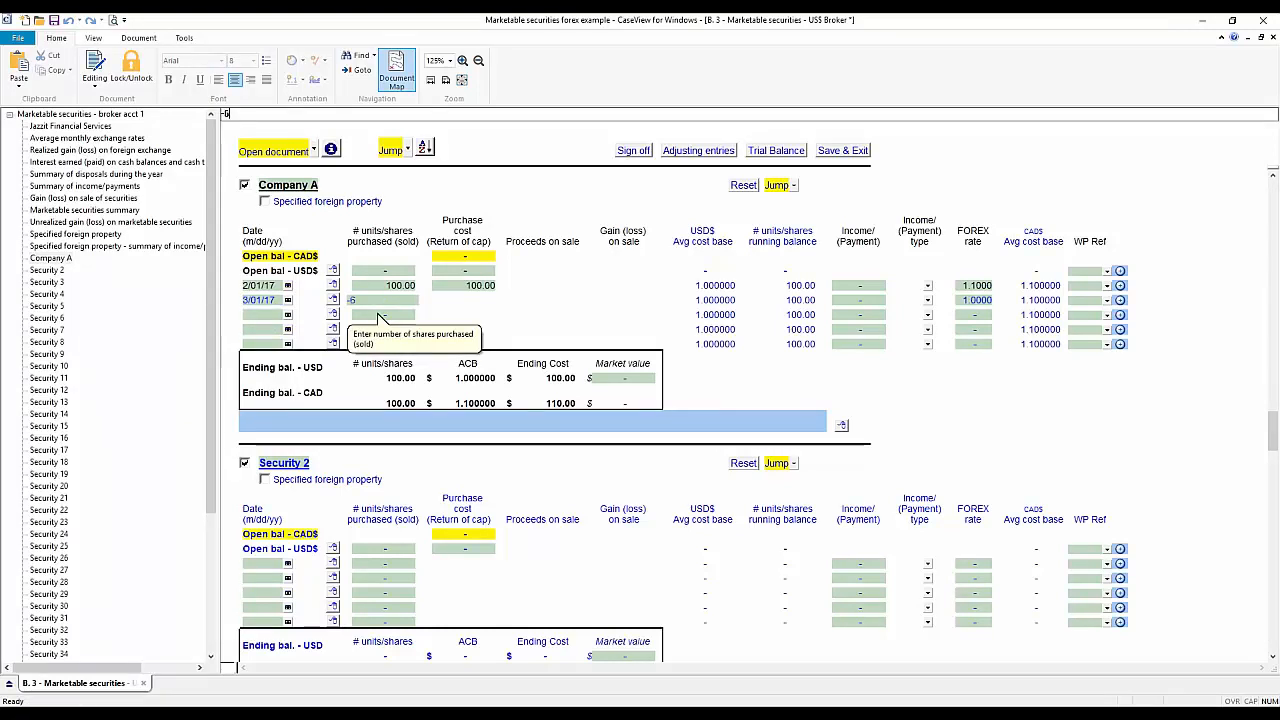
{"action": "key", "text": "Return"}
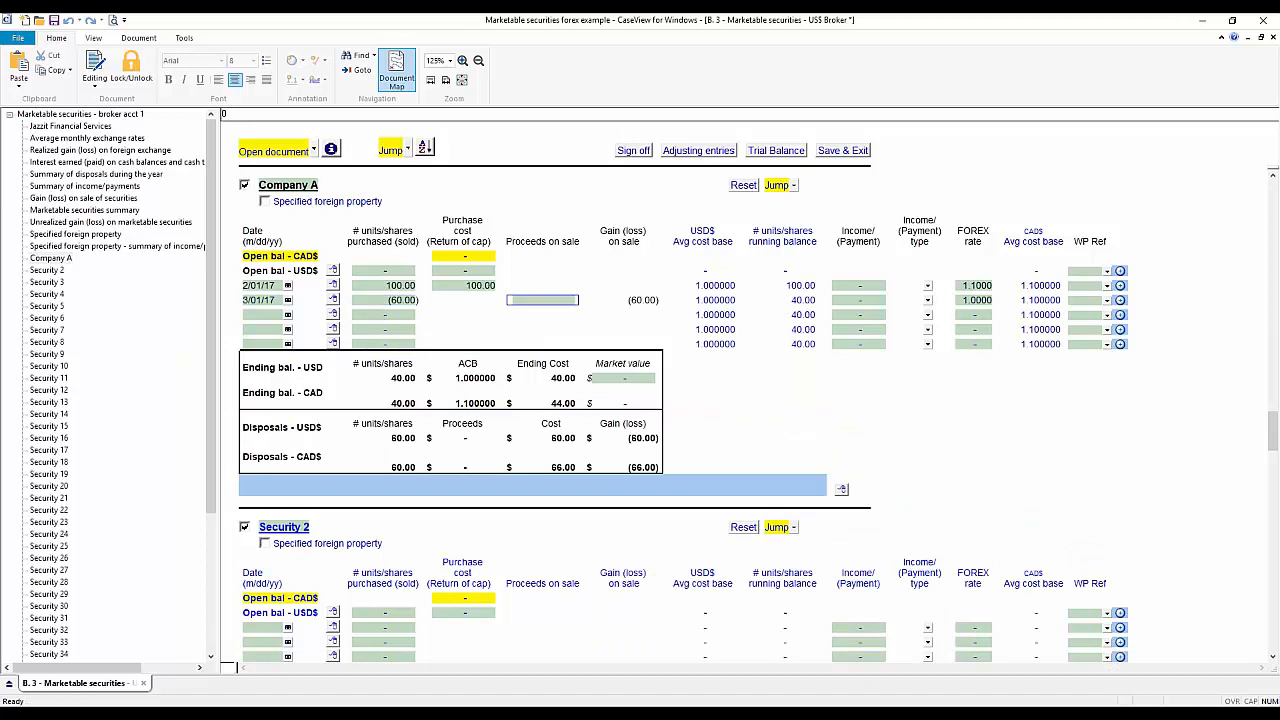
{"action": "type", "text": "120"}
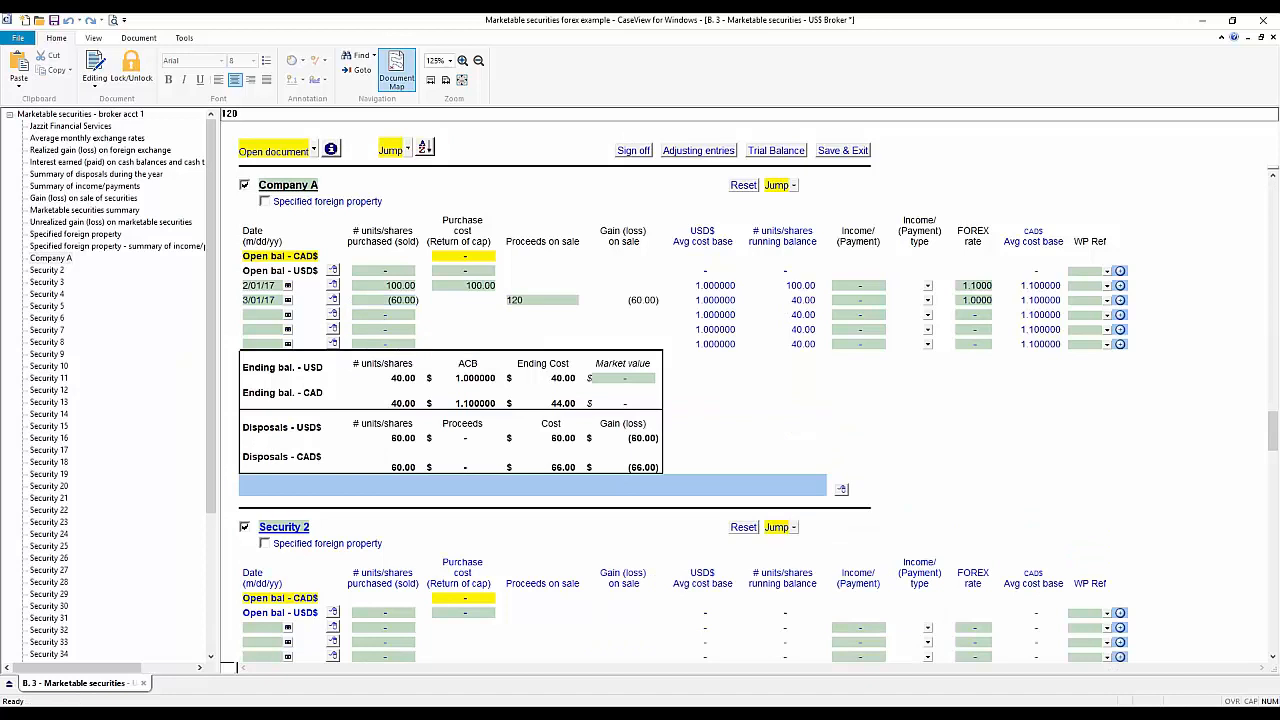
{"action": "key", "text": "Return"}
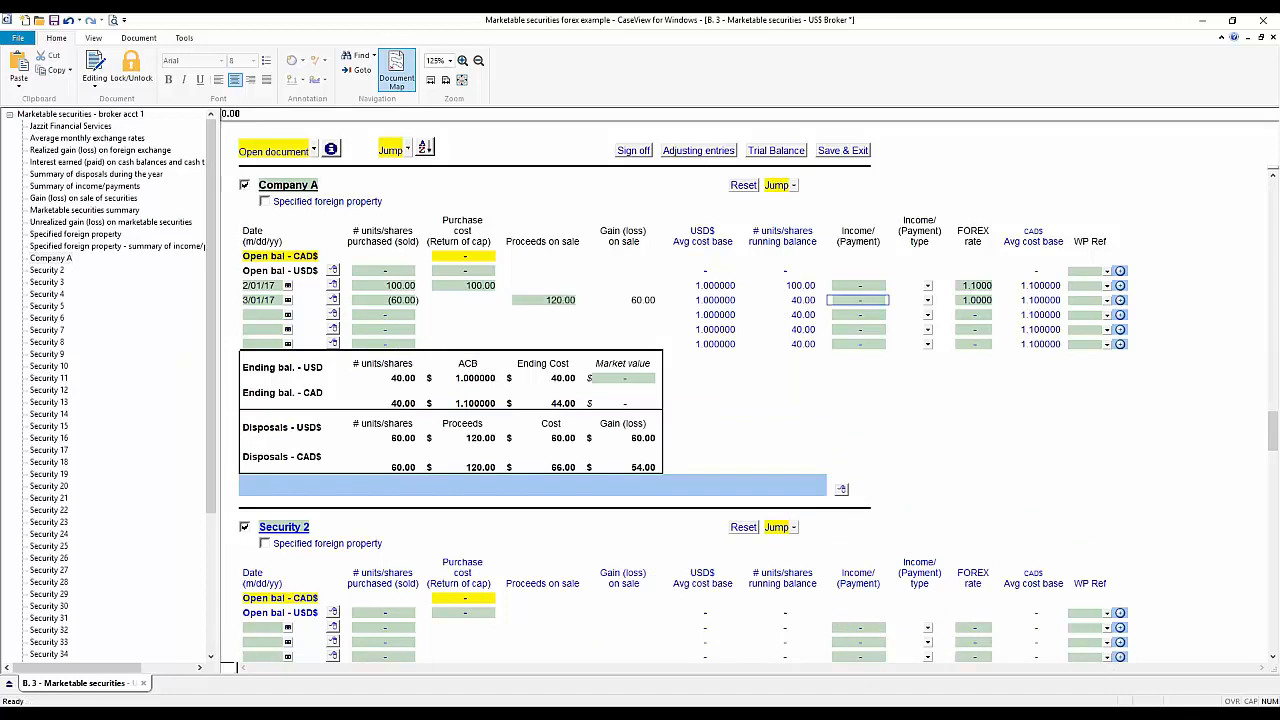
Check the Company A sale line's forex rate and examine the sale's US and Canadian amounts in the realized foreign exchange section
{"action": "left_click", "coordinate": [928, 300]}
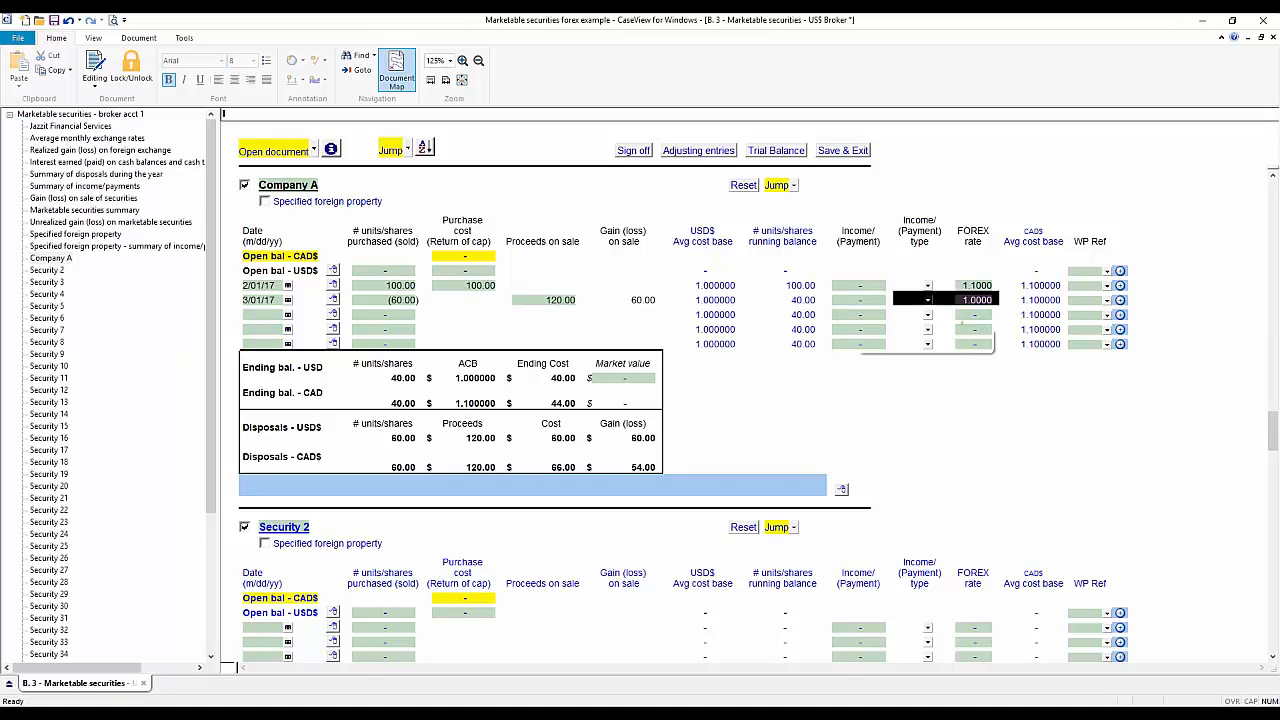
{"action": "left_click", "coordinate": [61, 152]}
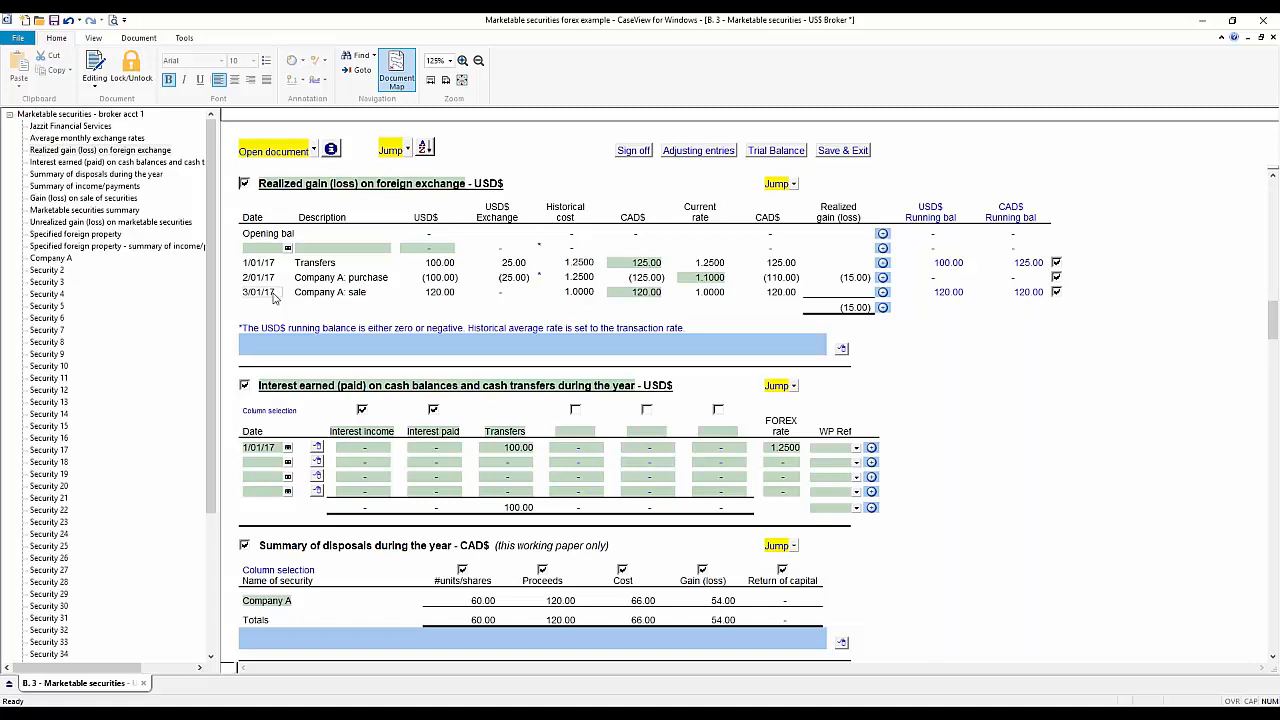
{"action": "left_click", "coordinate": [441, 292]}
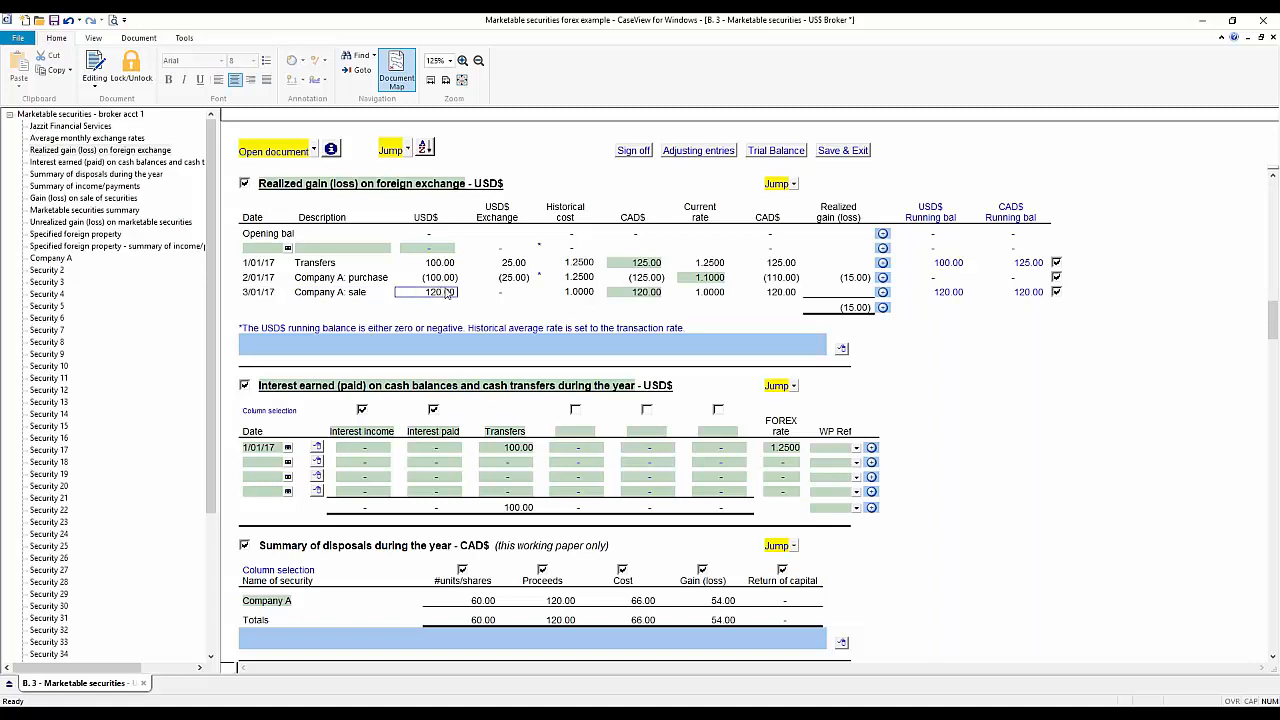
{"action": "left_click", "coordinate": [657, 292]}
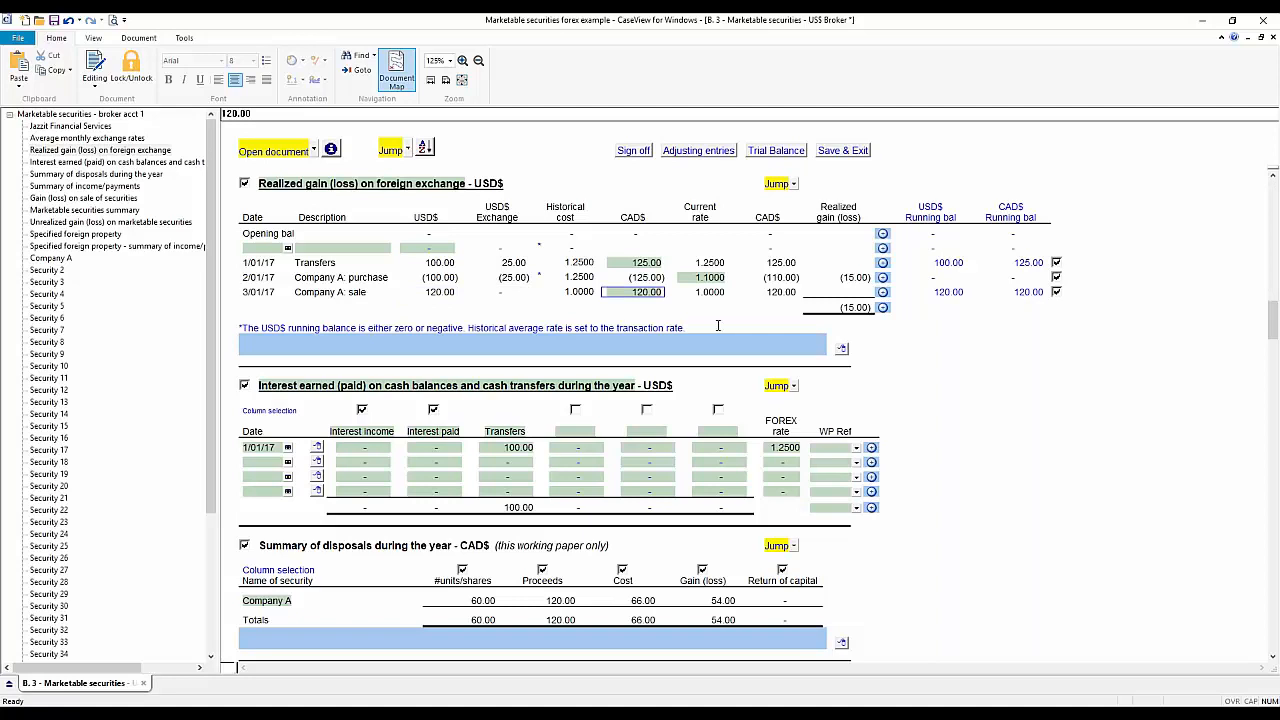
Switch to Working Papers and open adjusting entry 4, which adjusts the US$ broker account to the year-end spot rate
{"action": "left_click", "coordinate": [277, 681]}
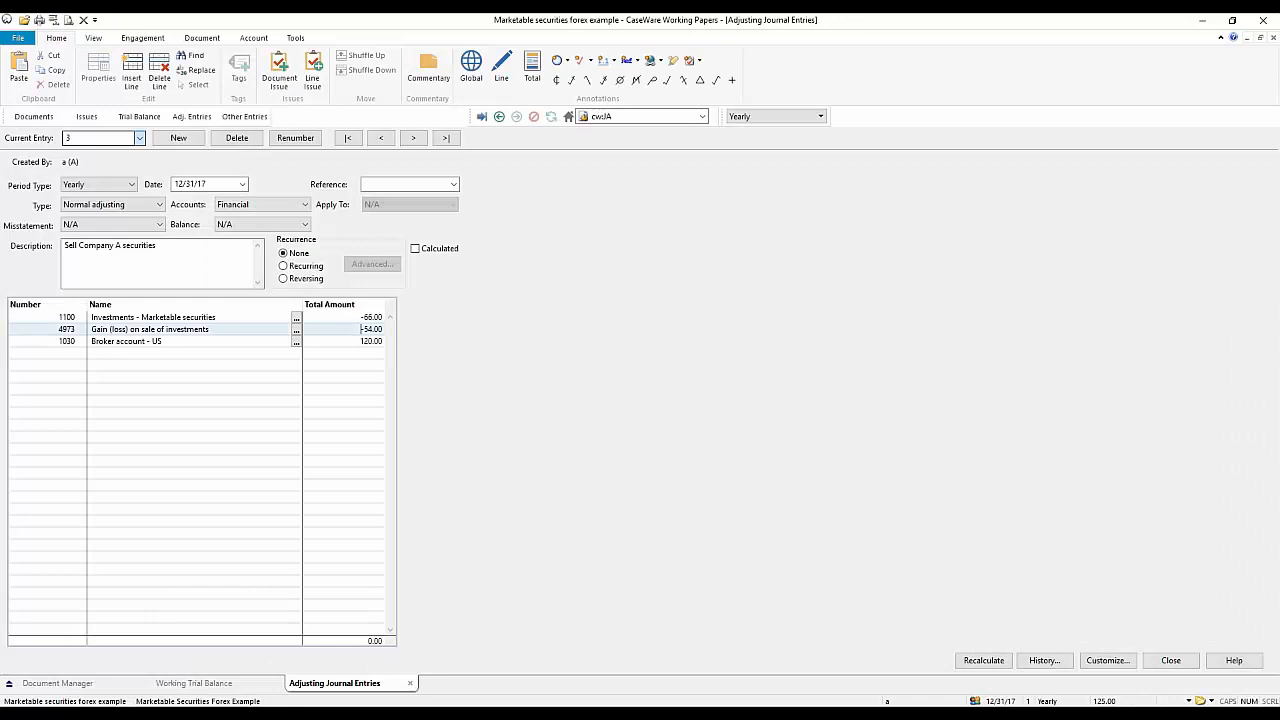
{"action": "left_click", "coordinate": [139, 137]}
{"action": "left_click", "coordinate": [150, 200]}
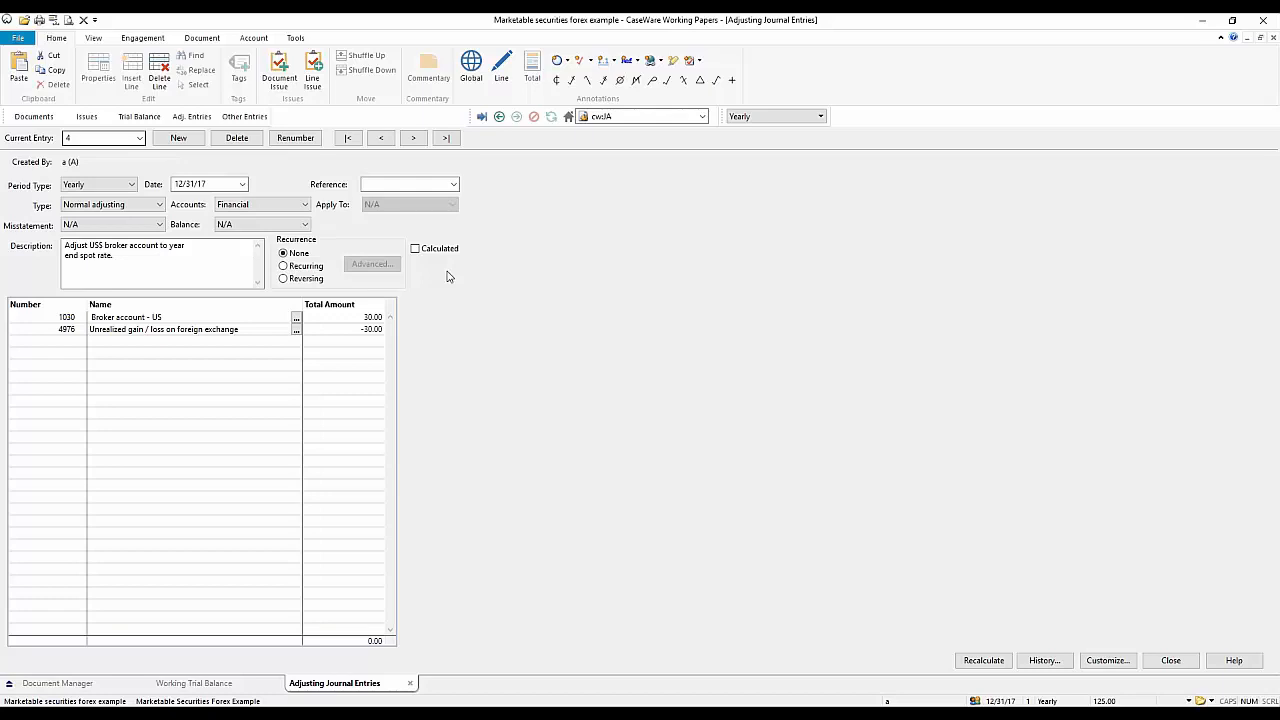
Return to CaseView and examine the unrealized foreign exchange gain and the US and Canadian closing cash balances in the Jazzit Financial Services reconciliation
{"action": "left_click", "coordinate": [420, 714]}
{"action": "left_click", "coordinate": [516, 684]}
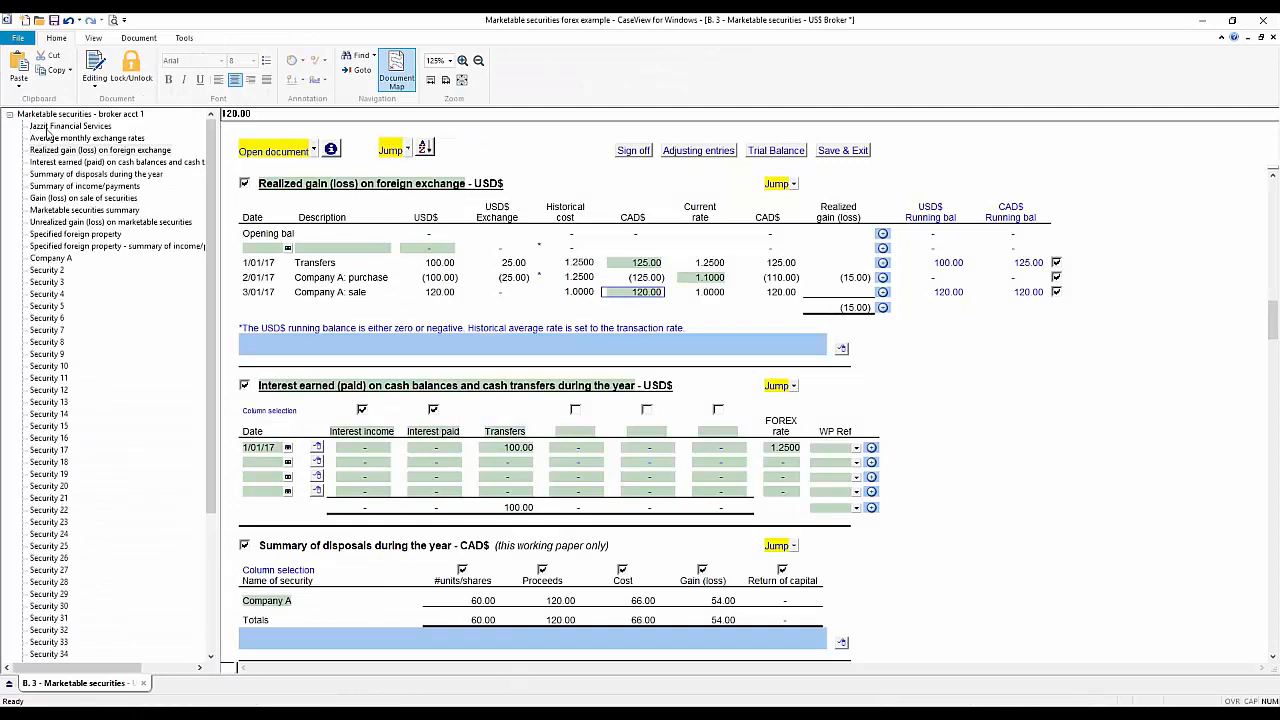
{"action": "left_click", "coordinate": [47, 128]}
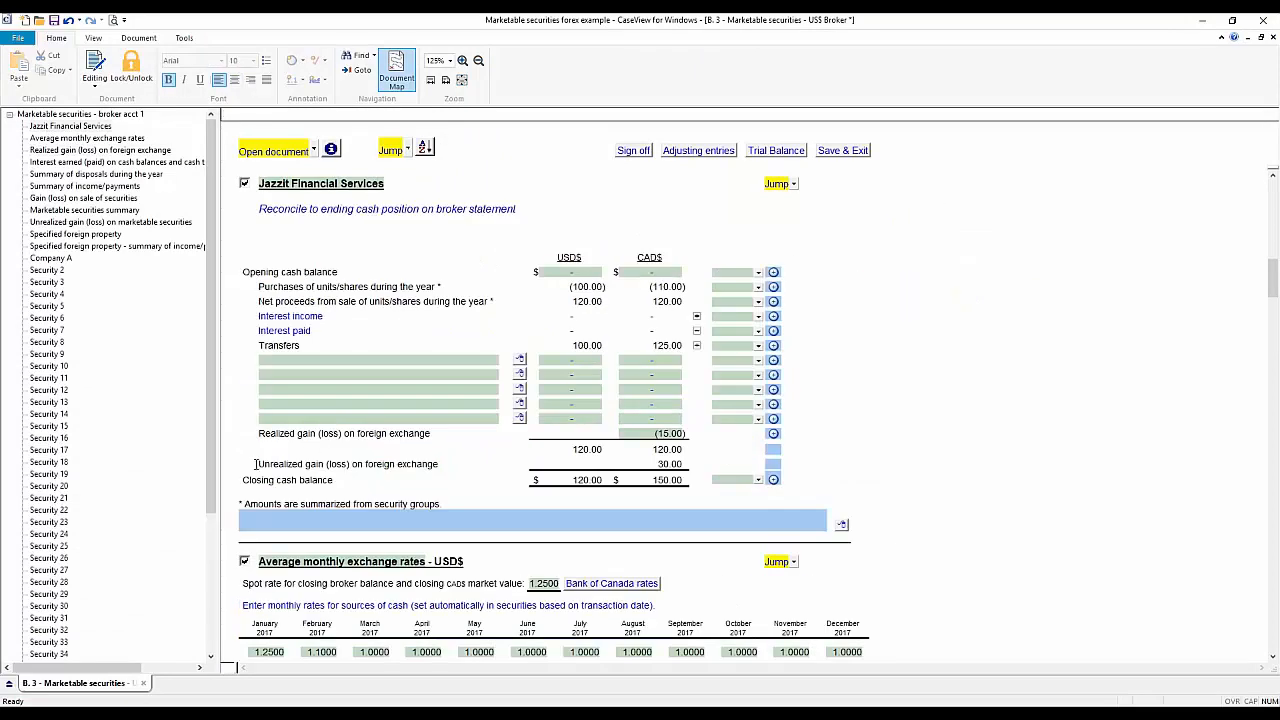
{"action": "left_click_drag", "start_coordinate": [255, 464], "coordinate": [438, 464]}
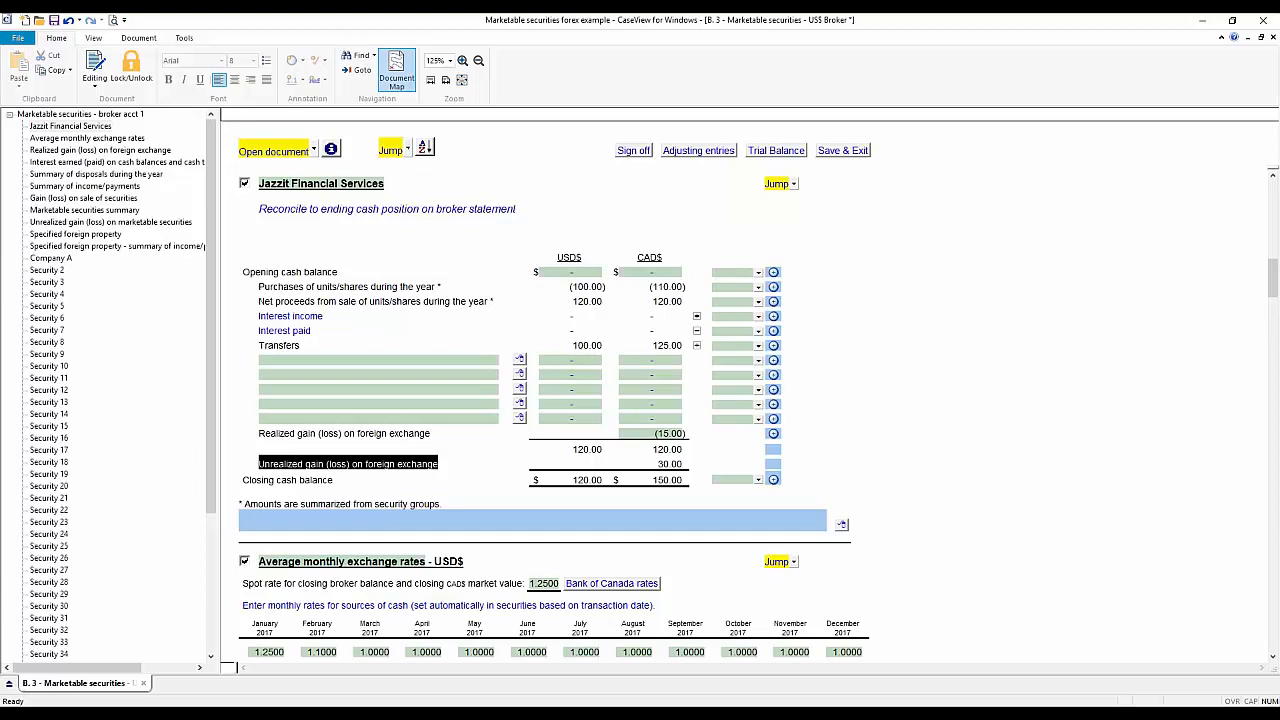
{"action": "mouse_move", "coordinate": [645, 468]}
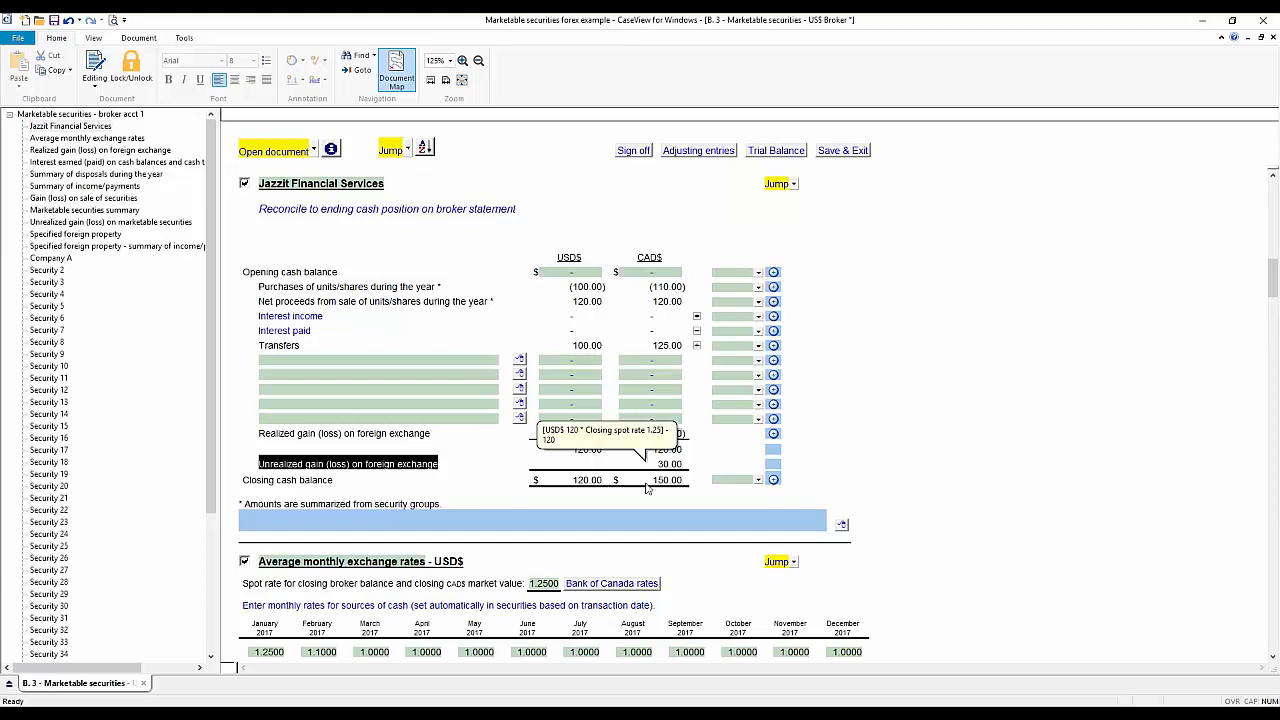
{"action": "left_click", "coordinate": [665, 483]}
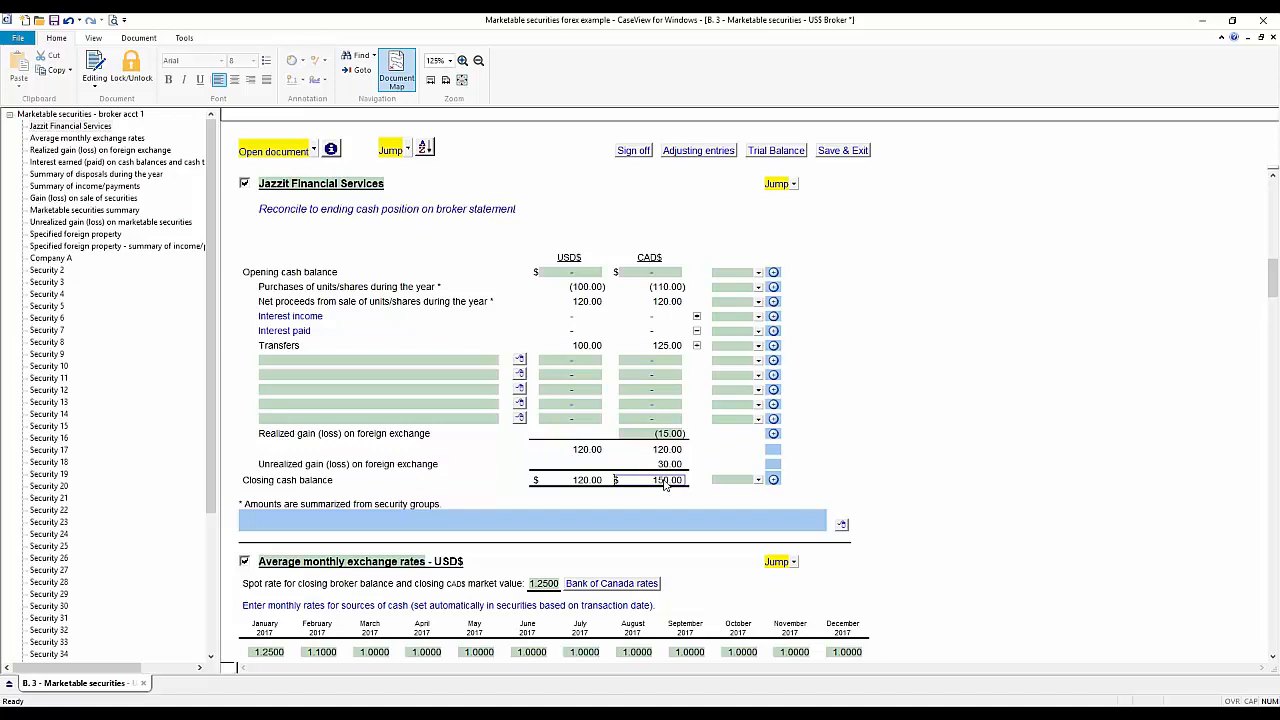
{"action": "left_click", "coordinate": [591, 484]}
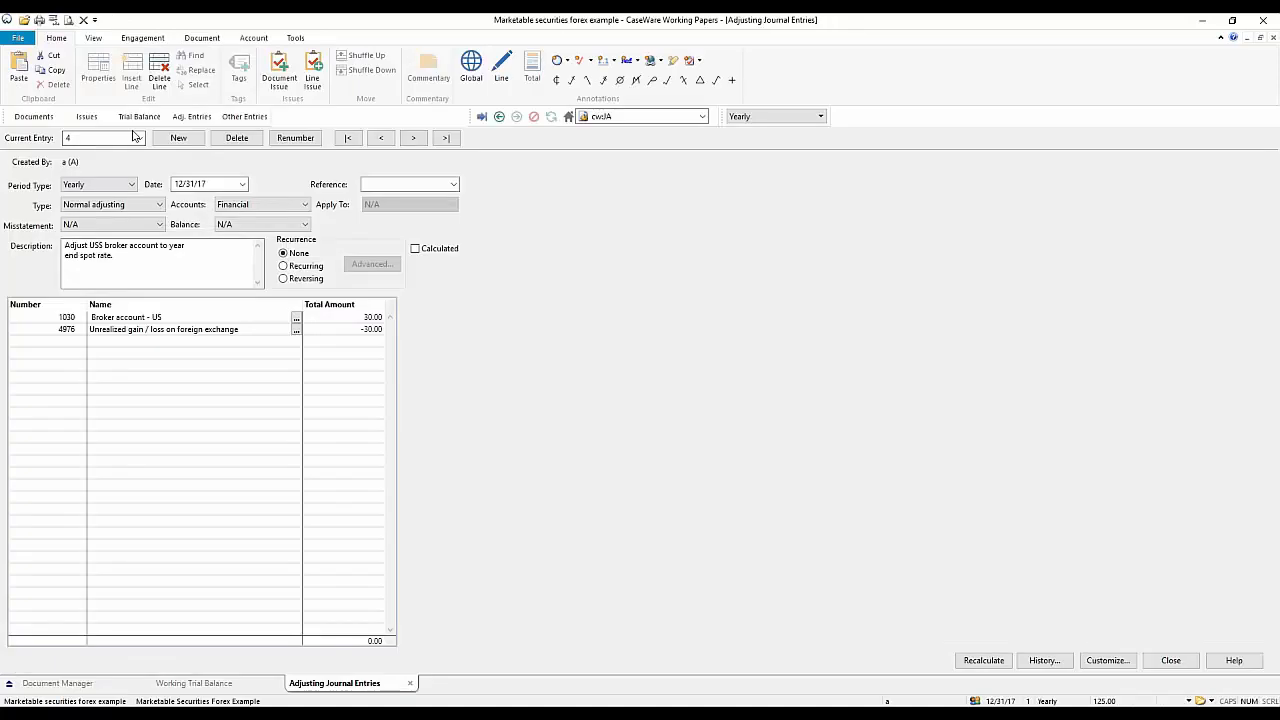
Open adjusting entry 5 in Working Papers and examine the opening balance line of the broker working paper's realized foreign exchange section in CaseView
{"action": "left_click", "coordinate": [140, 138]}
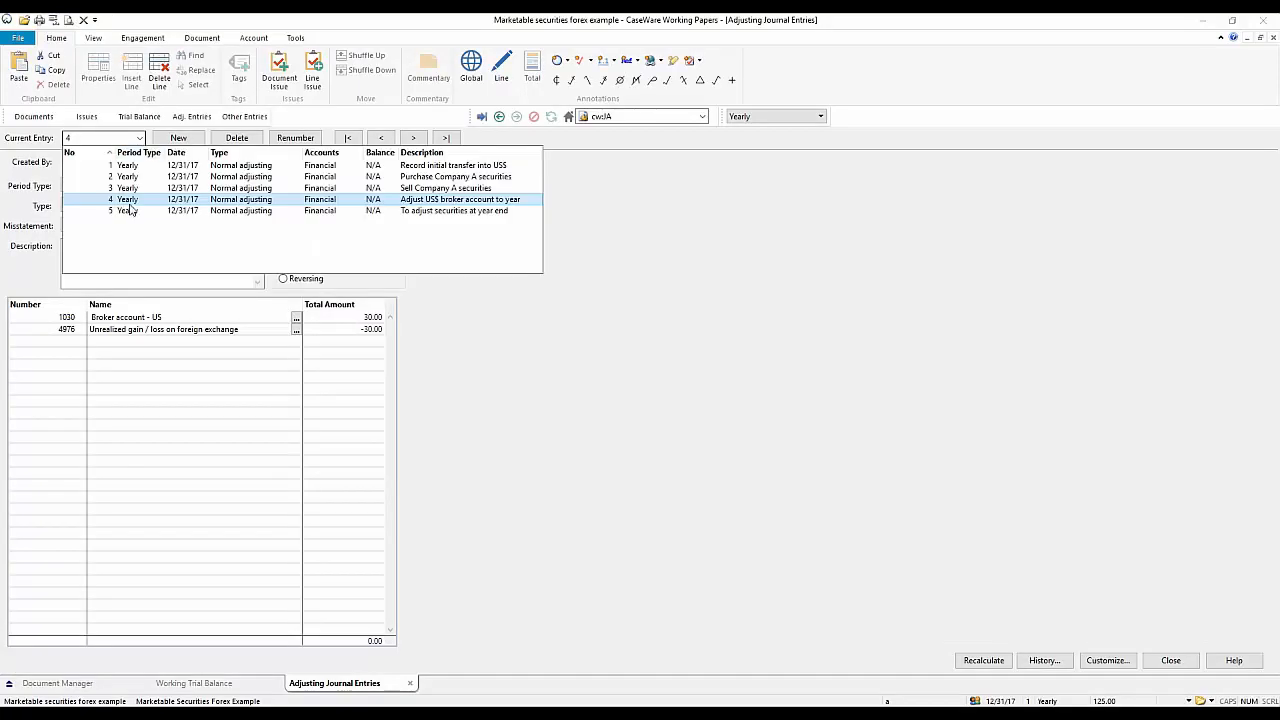
{"action": "left_click", "coordinate": [128, 210]}
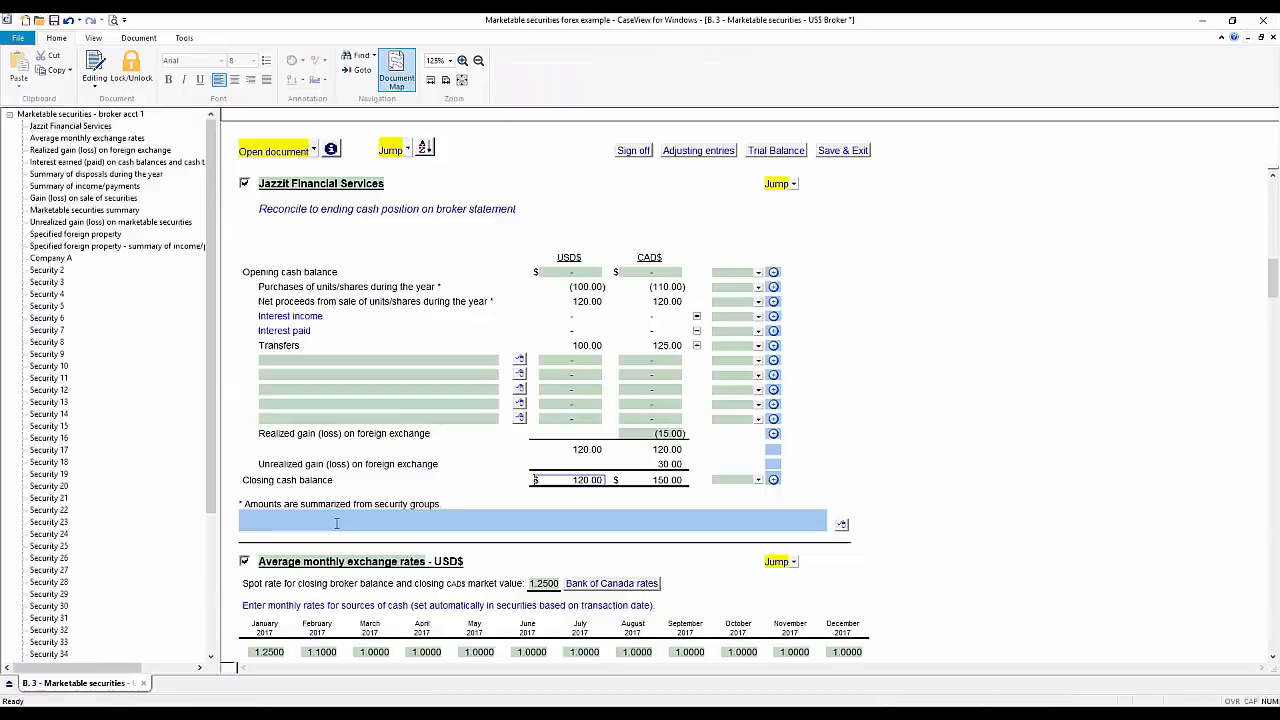
{"action": "scroll", "coordinate": [268, 580], "scroll_direction": "down", "scroll_amount": 3}
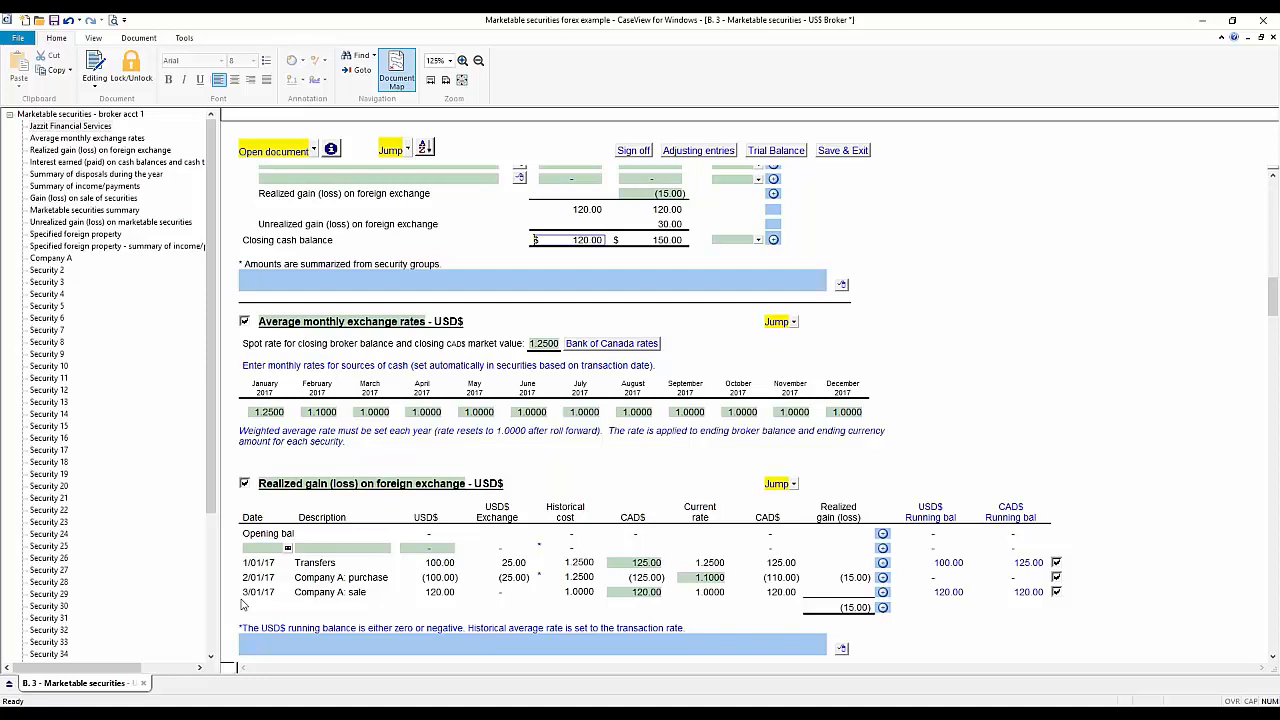
{"action": "left_click", "coordinate": [296, 537]}
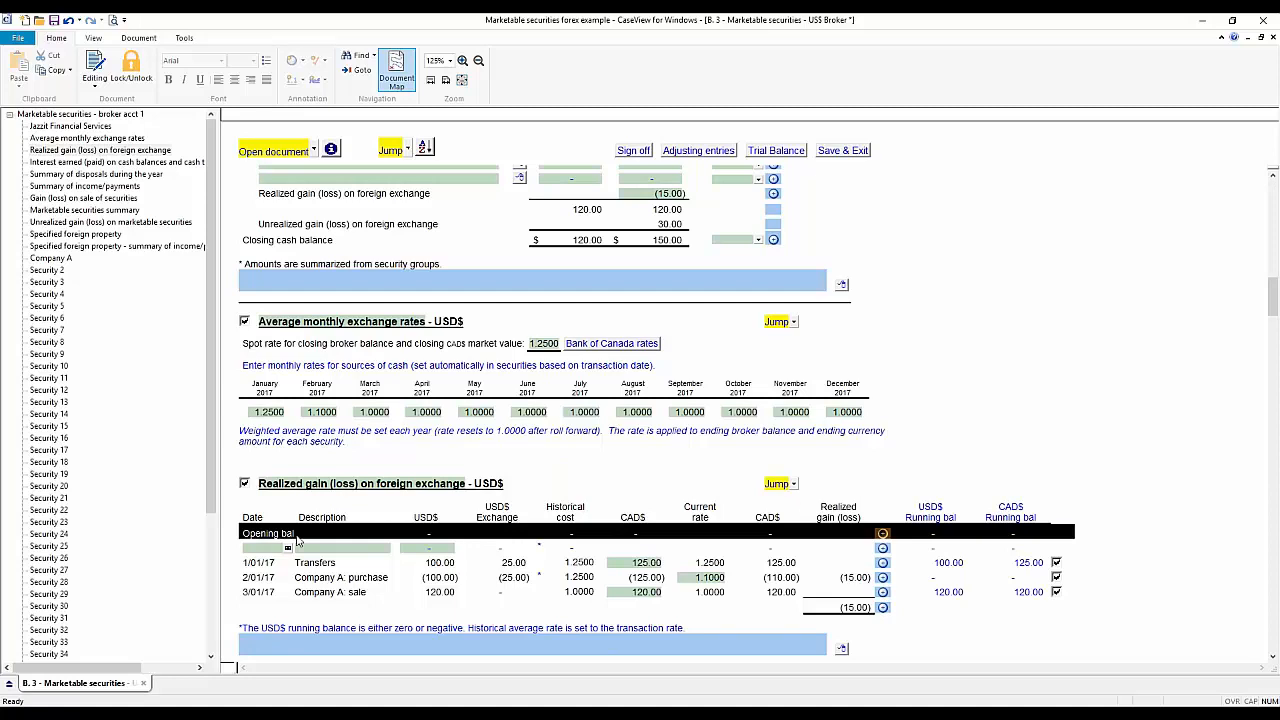
Open the Jazzit financial statements from the Working Papers documents and find the revenue lines below Income from Operations in the Statement of Income
{"action": "mouse_move", "coordinate": [207, 714]}
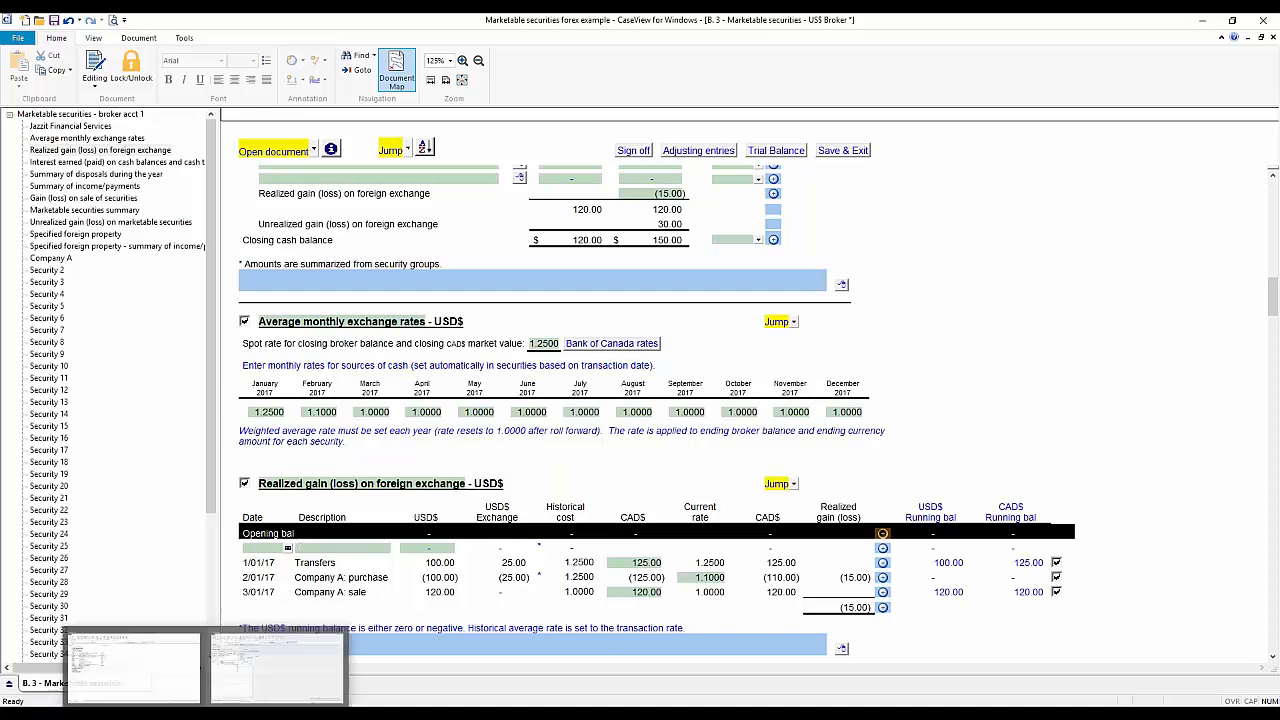
{"action": "left_click", "coordinate": [238, 664]}
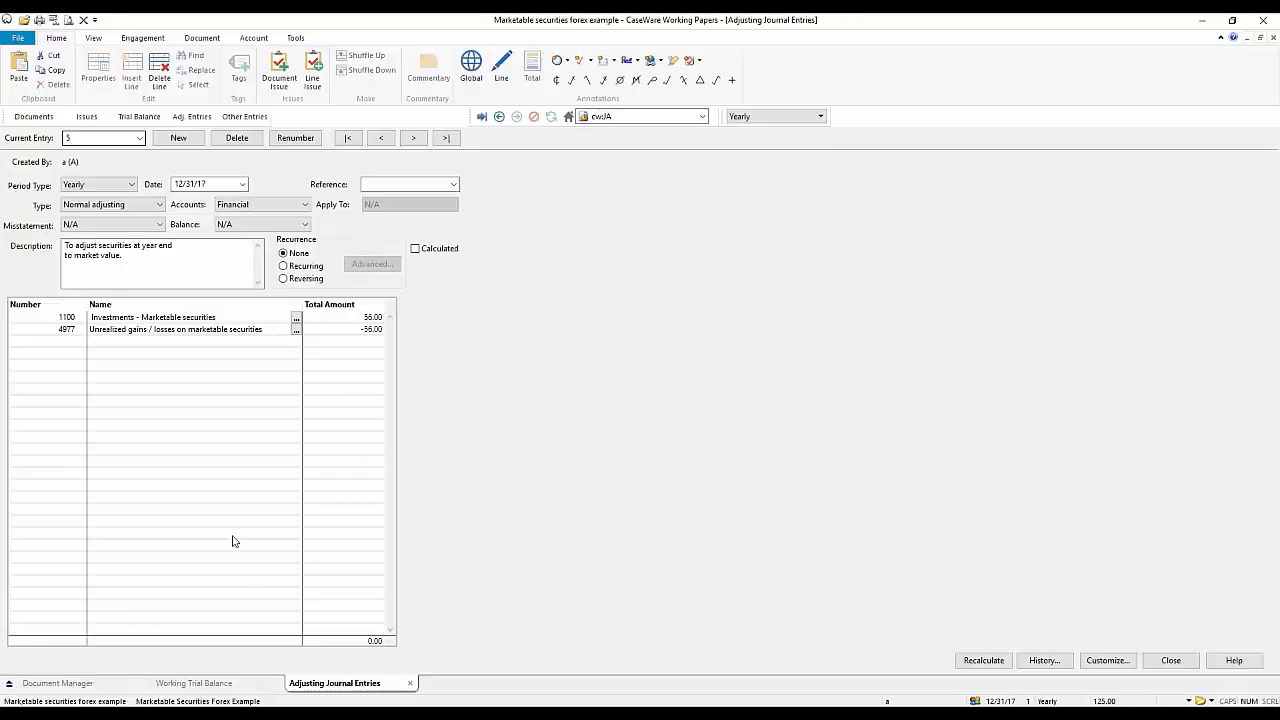
{"action": "left_click", "coordinate": [74, 686]}
{"action": "double_click", "coordinate": [136, 257]}
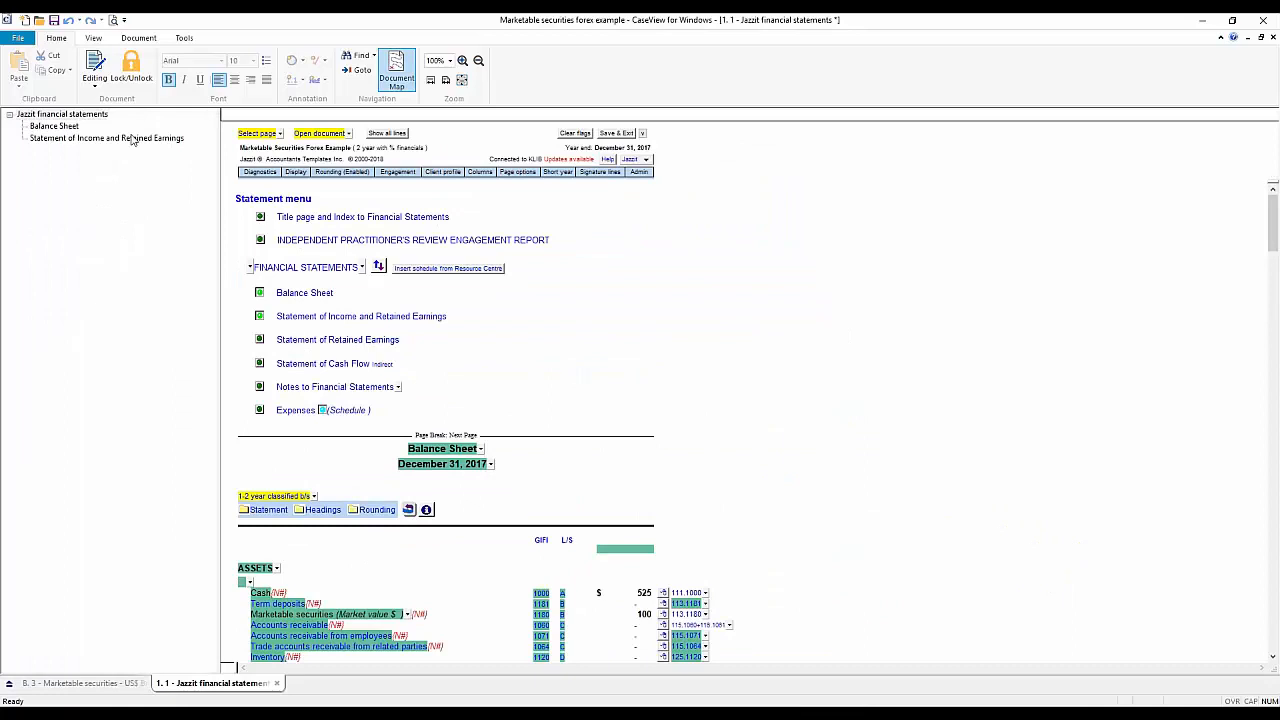
{"action": "left_click", "coordinate": [133, 139]}
{"action": "scroll", "coordinate": [482, 397], "scroll_direction": "down", "scroll_amount": 10}
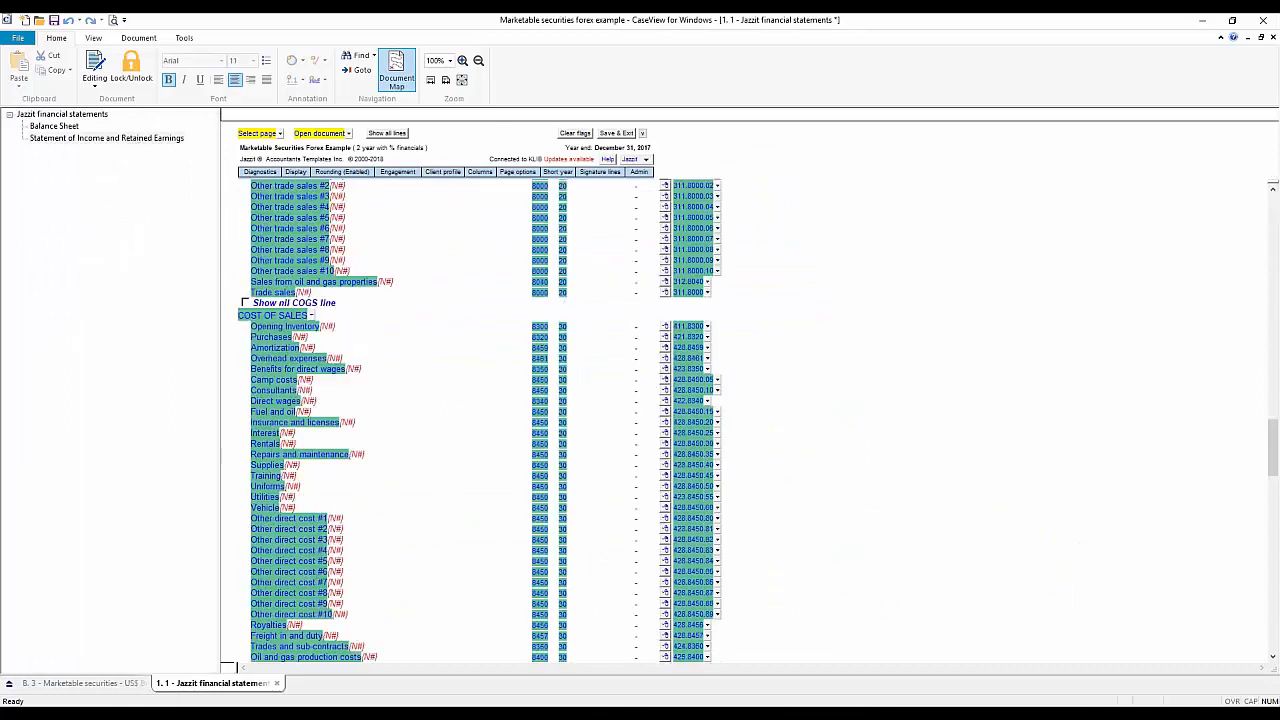
{"action": "scroll", "coordinate": [482, 397], "scroll_direction": "down", "scroll_amount": 10}
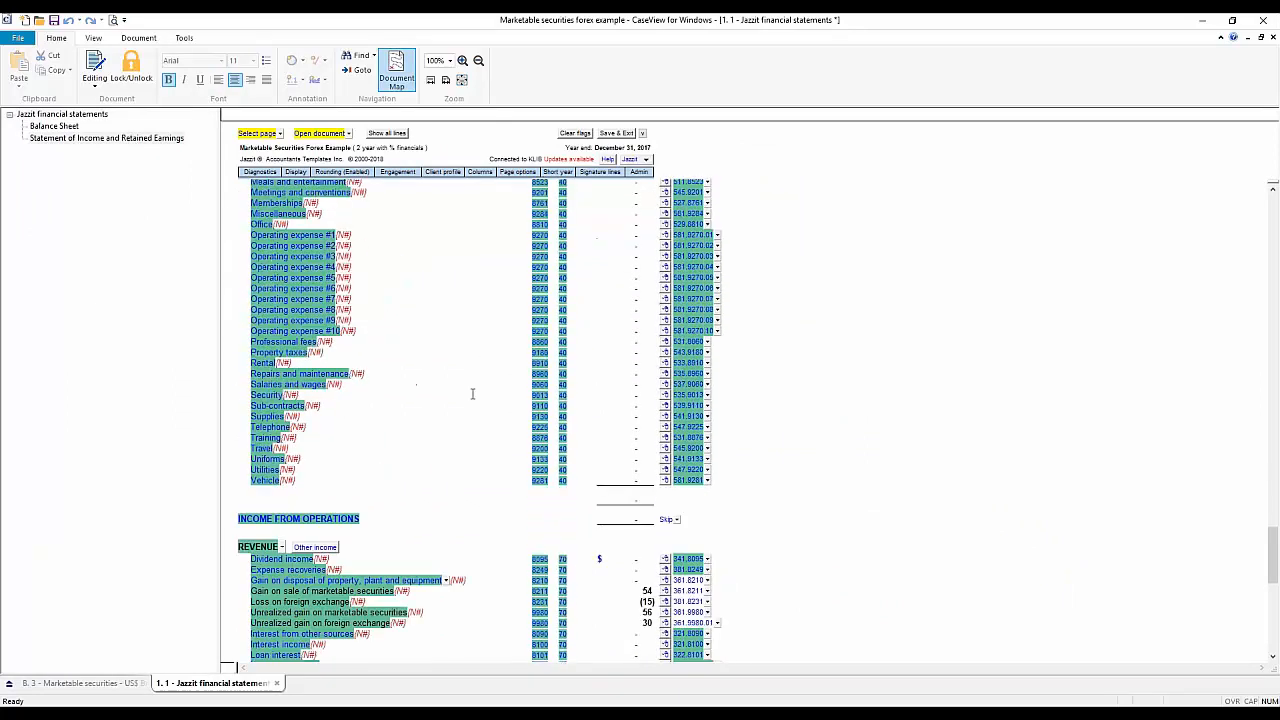
{"action": "scroll", "coordinate": [473, 394], "scroll_direction": "down", "scroll_amount": 6}
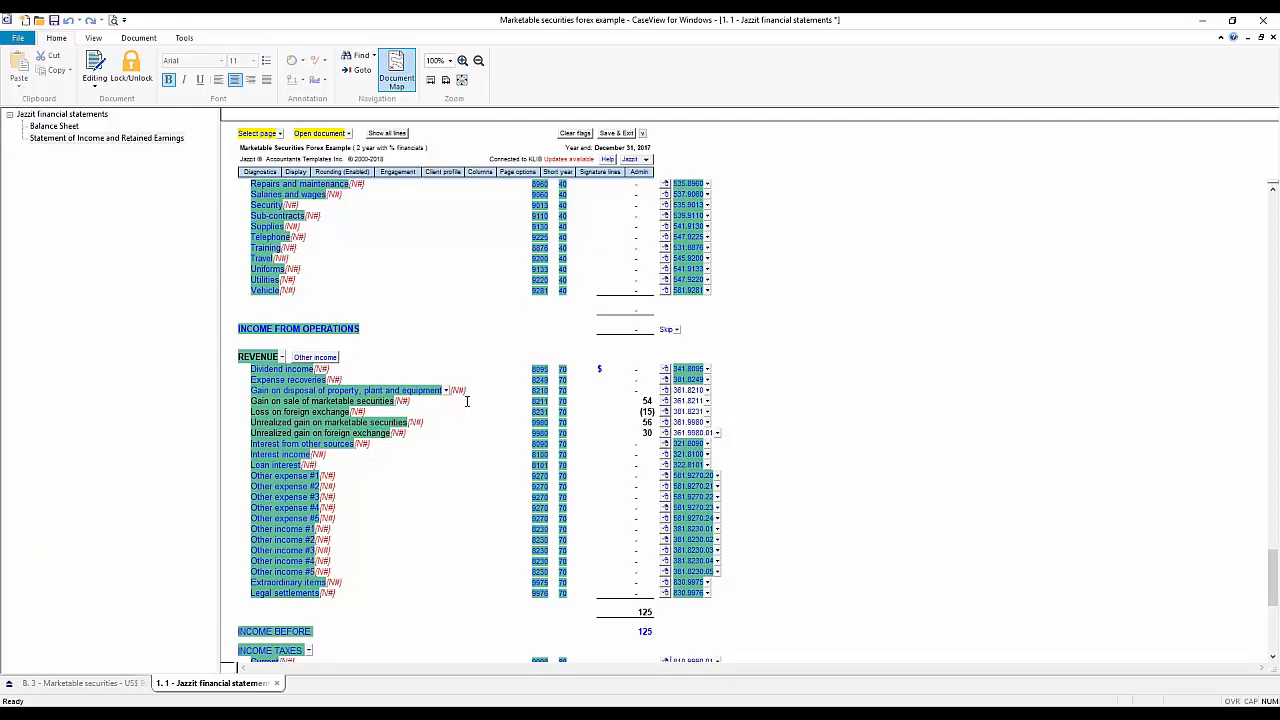
Examine the gain on sale, loss on foreign exchange, and unrealized gains on marketable securities and foreign exchange in the income statement
{"action": "left_click", "coordinate": [592, 401]}
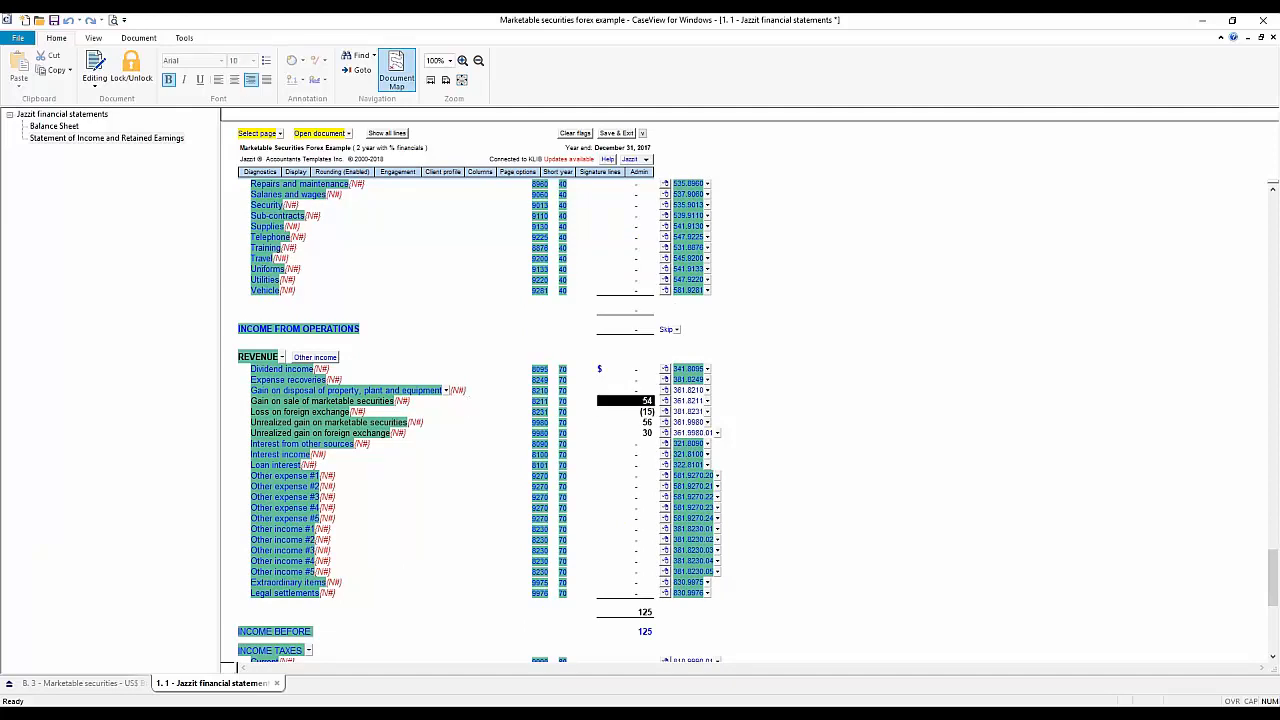
{"action": "left_click", "coordinate": [626, 411]}
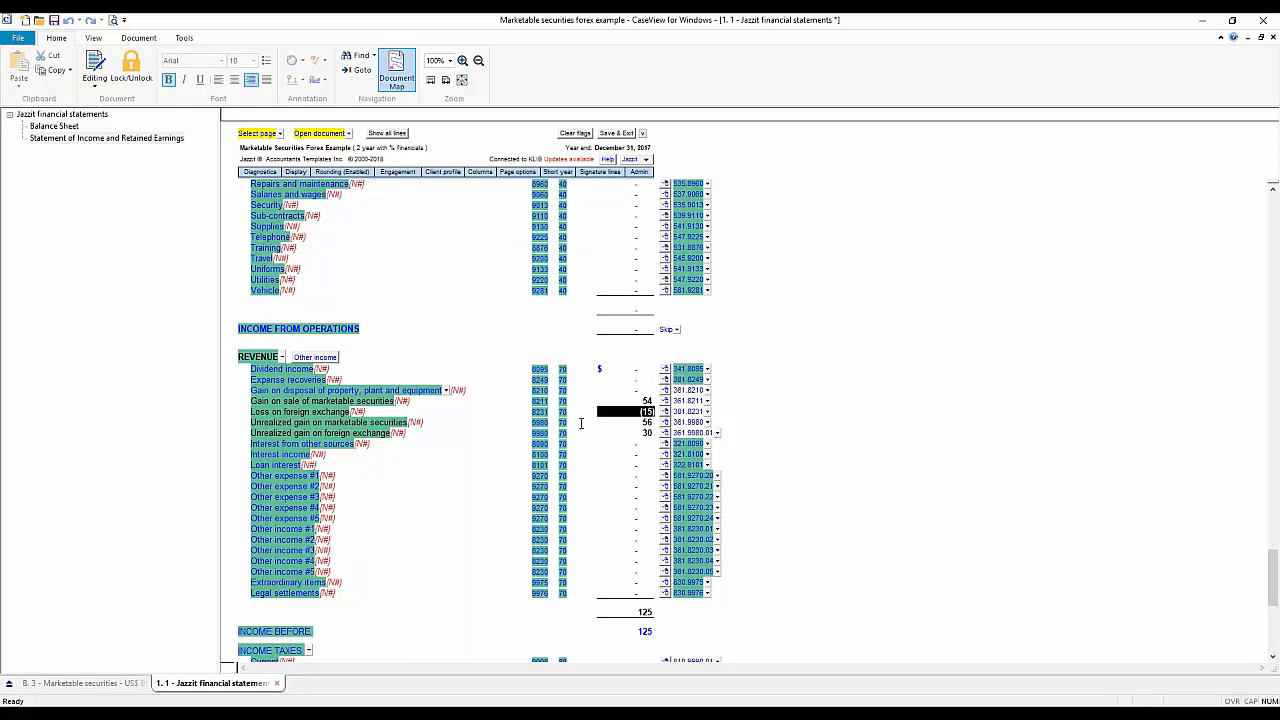
{"action": "left_click_drag", "start_coordinate": [581, 423], "coordinate": [614, 425]}
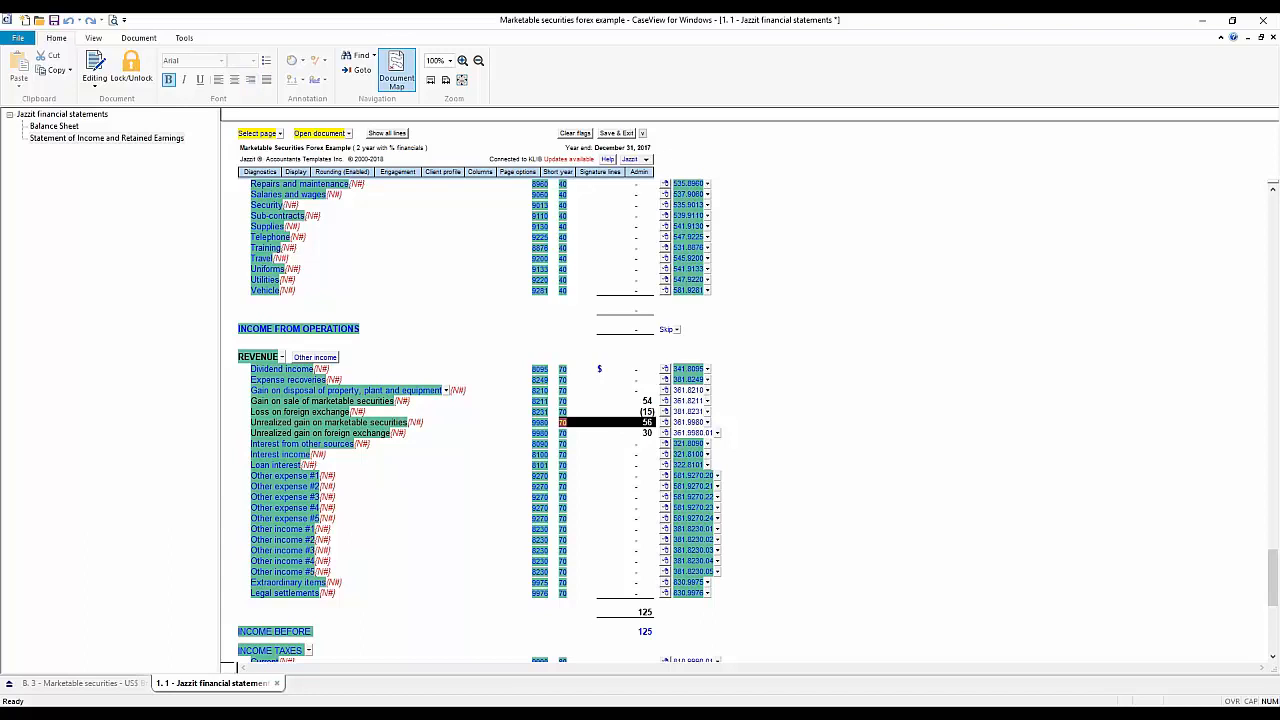
{"action": "left_click", "coordinate": [589, 434]}
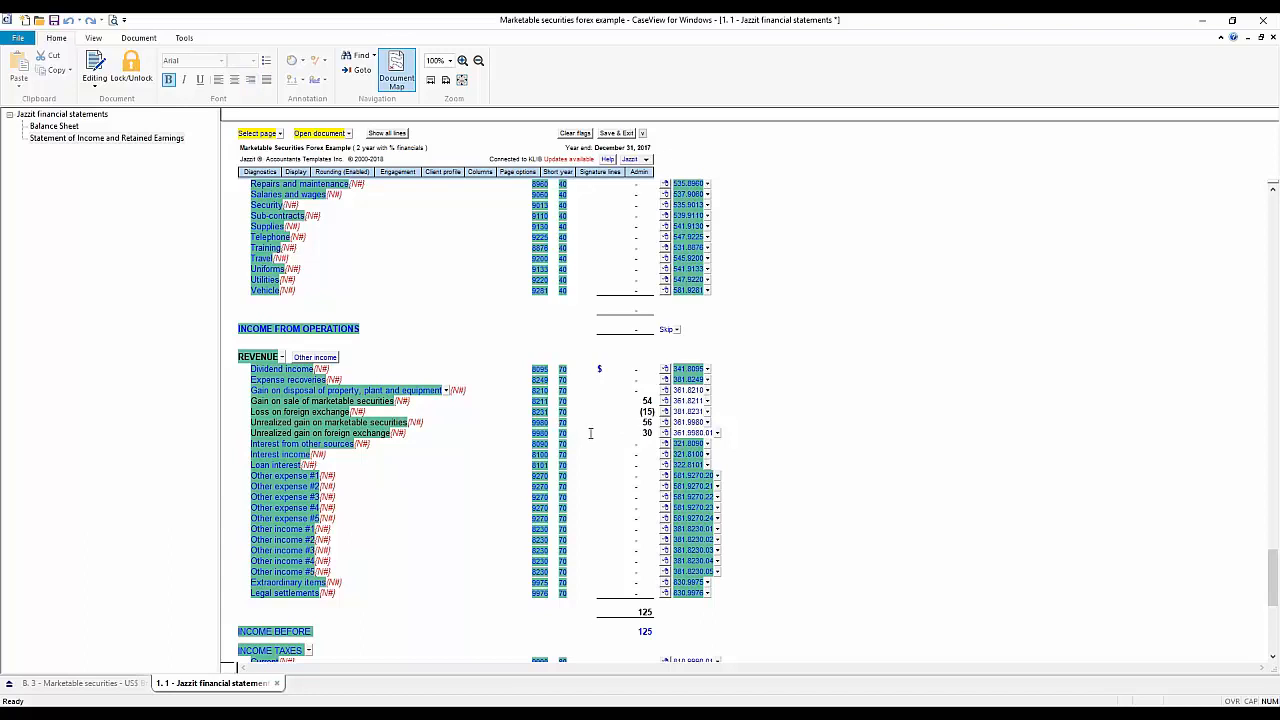
{"action": "left_click", "coordinate": [604, 435]}
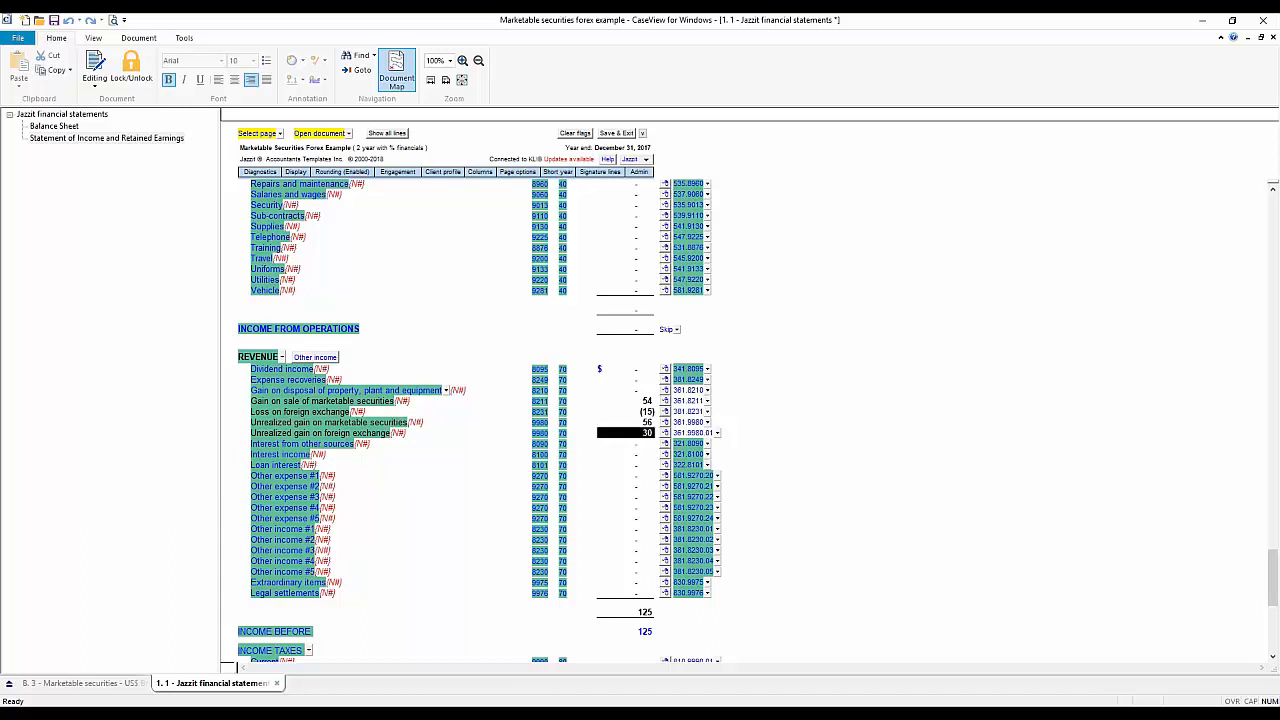